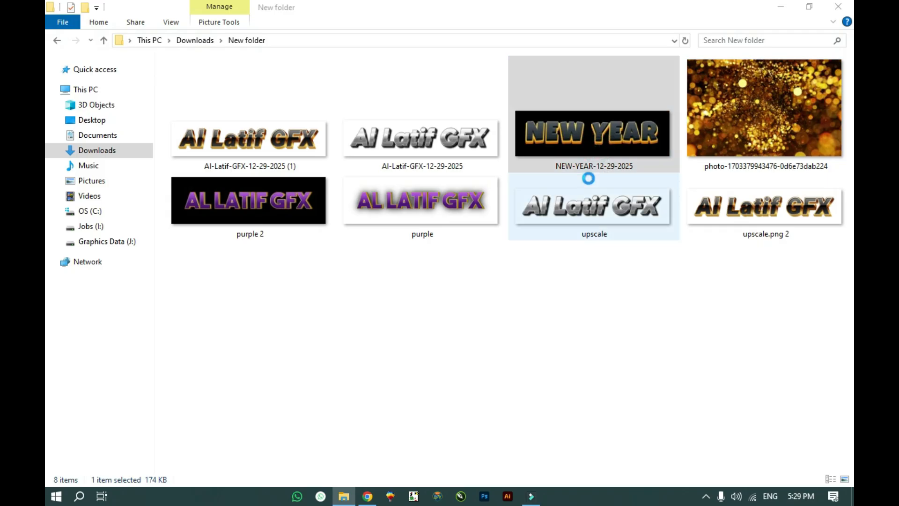
Step: Close the open preview, view the 'purple' text image full-size, close it, and switch to the browser
click(840, 7)
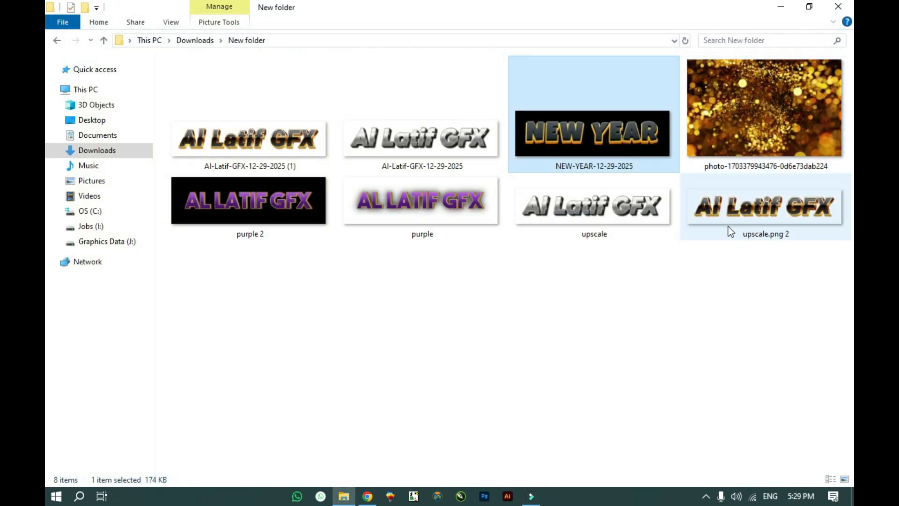
double_click(388, 209)
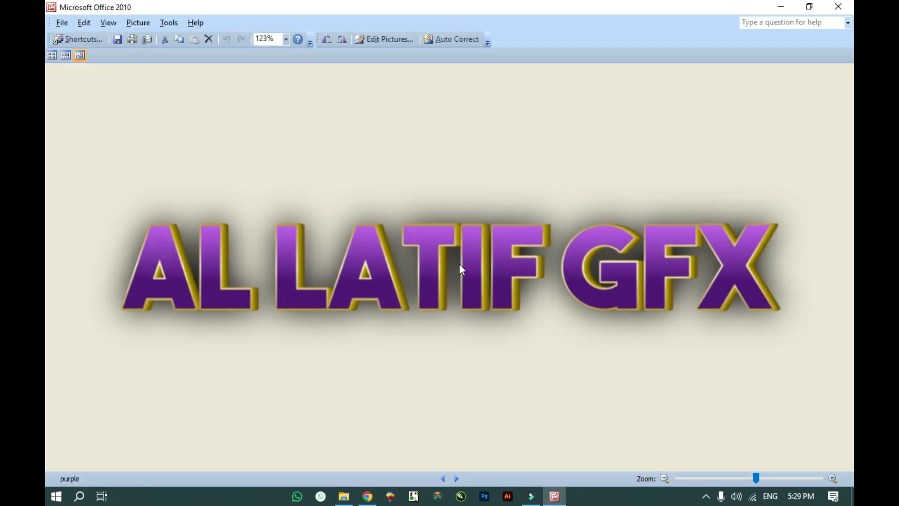
click(838, 7)
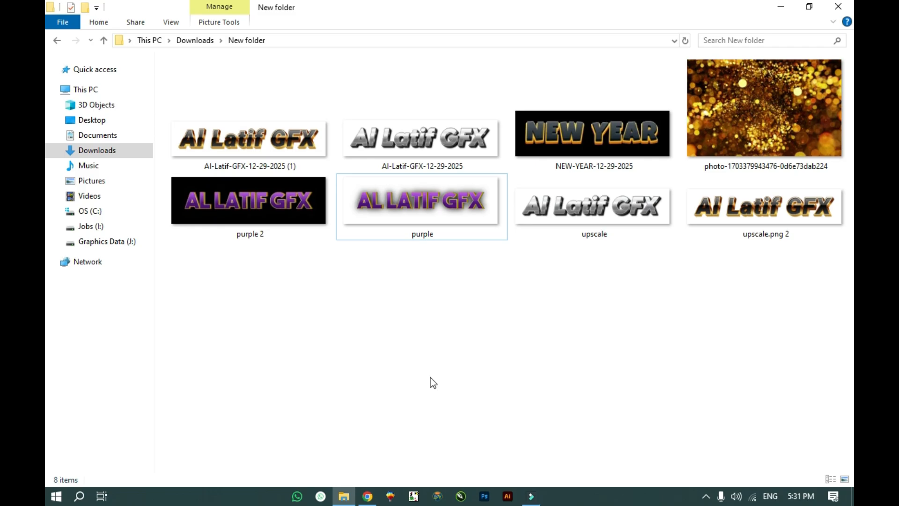
click(360, 465)
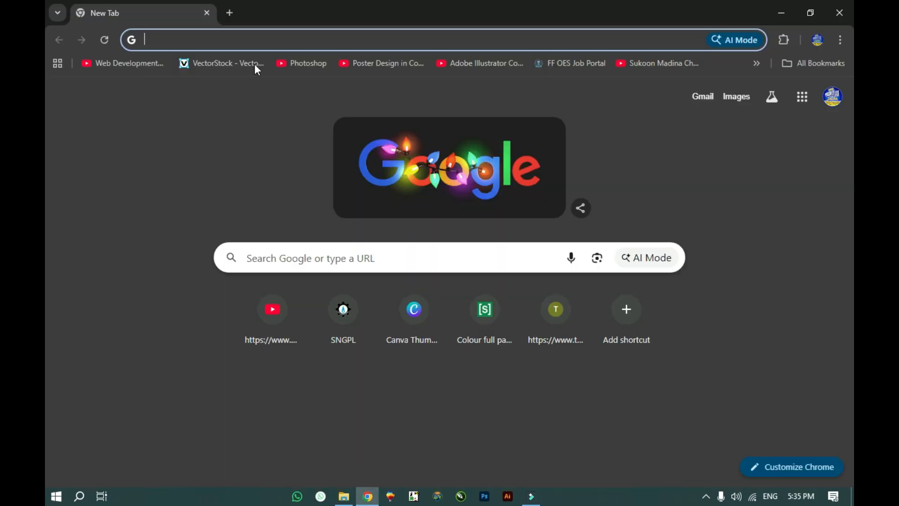
Step: Go to textstudio.com in the browser
click(255, 39)
text(textstudio.com)
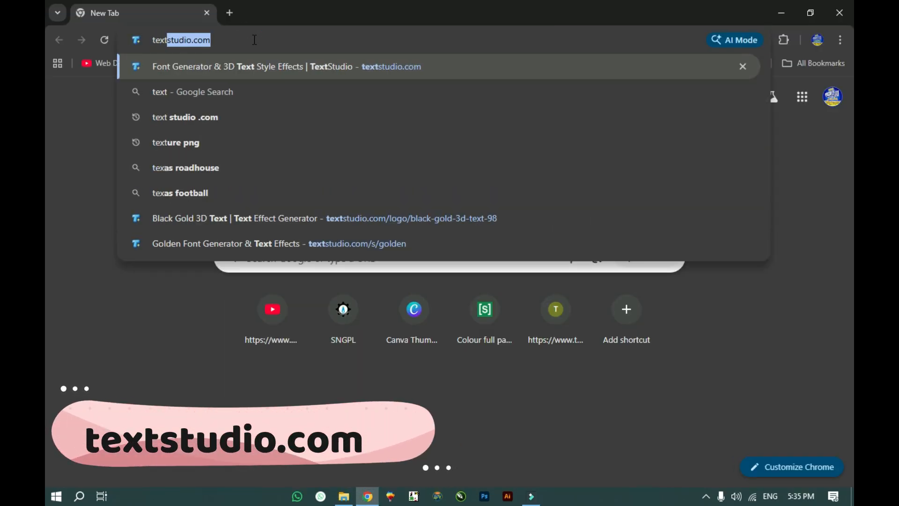
key(Return)
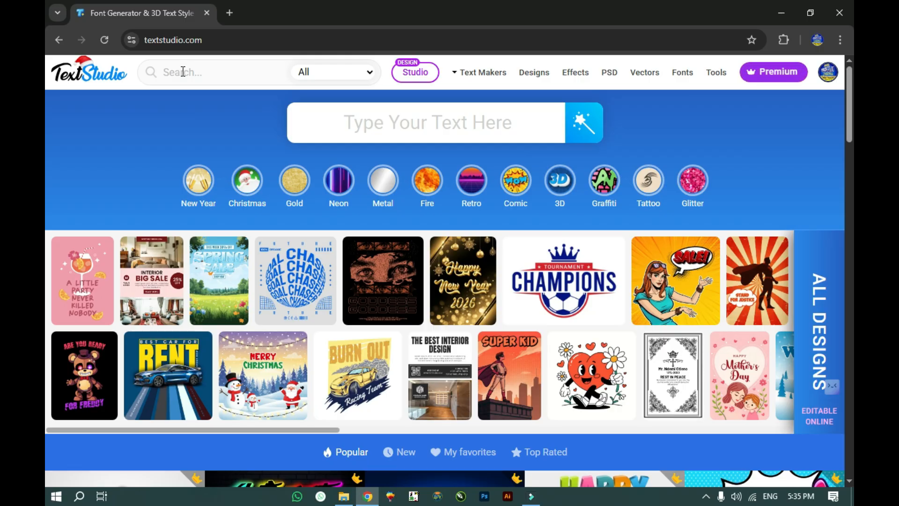
Step: Search the Text Effects category for 'golden'
click(300, 75)
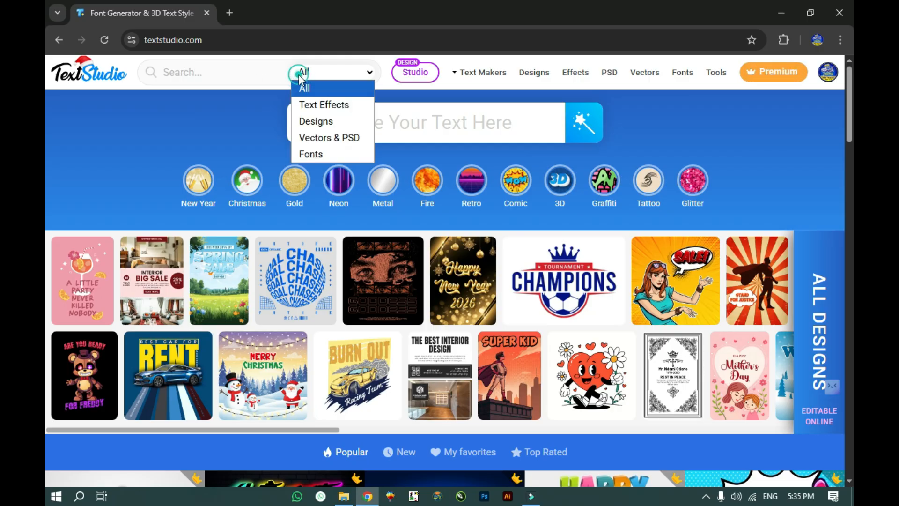
click(312, 107)
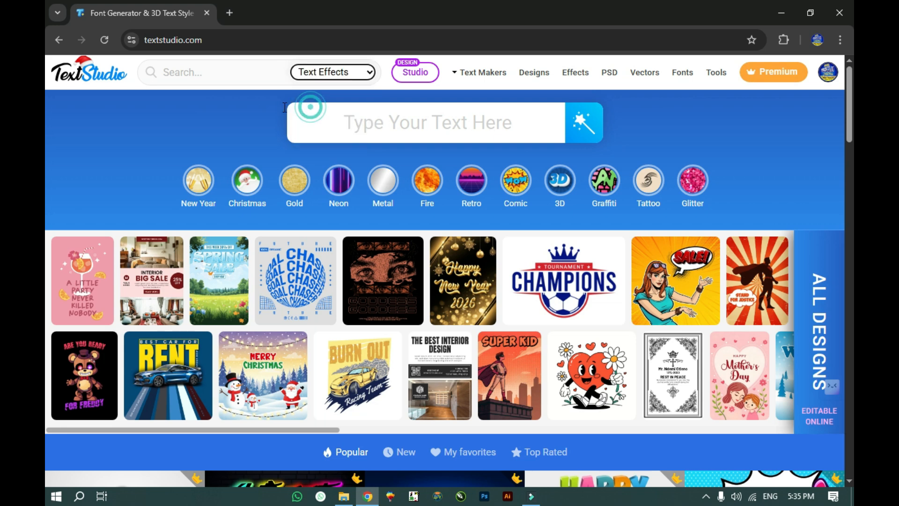
click(209, 73)
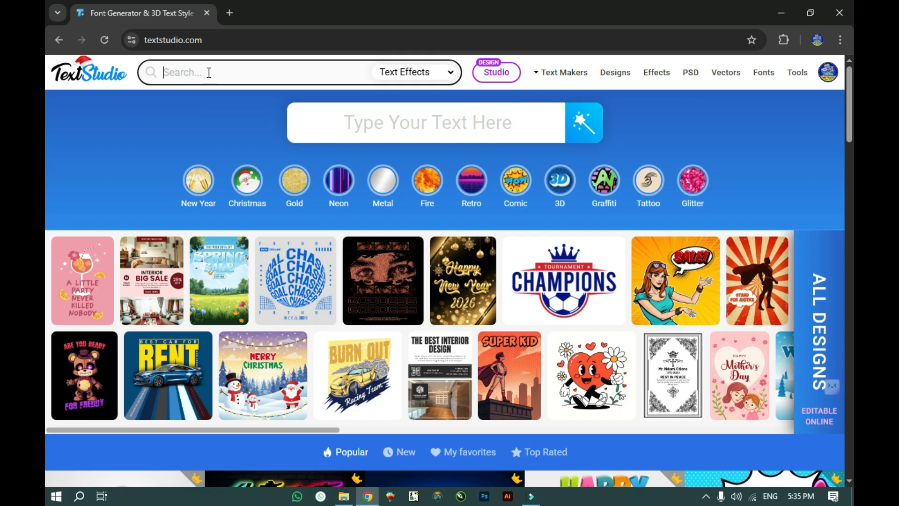
text(gold)
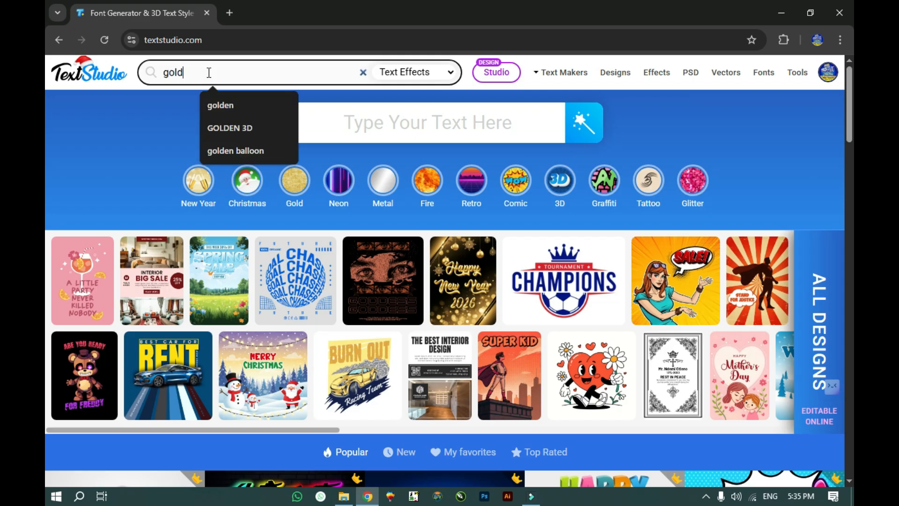
text(en)
key(Return)
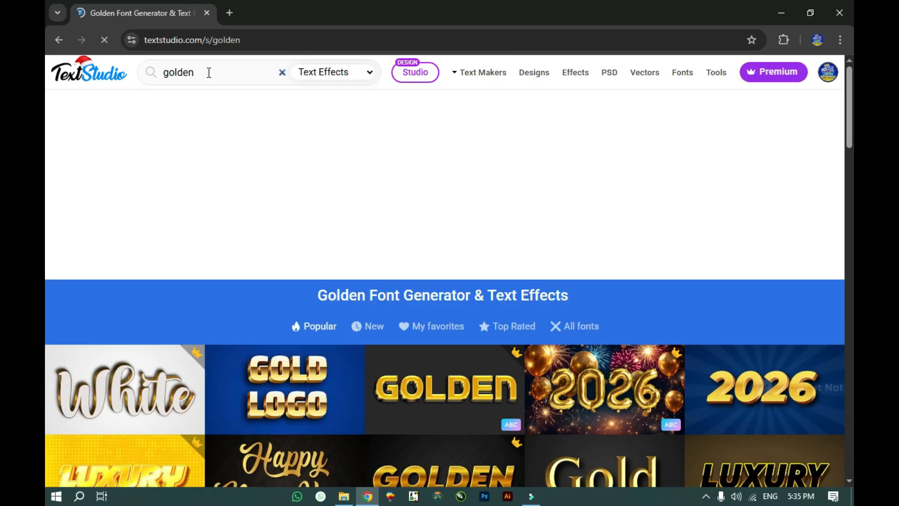
Step: Scroll down the Golden Font Generator results and open the DELUXE gold style tile
scroll(149, 223, down, 1)
scroll(149, 224, down, 1)
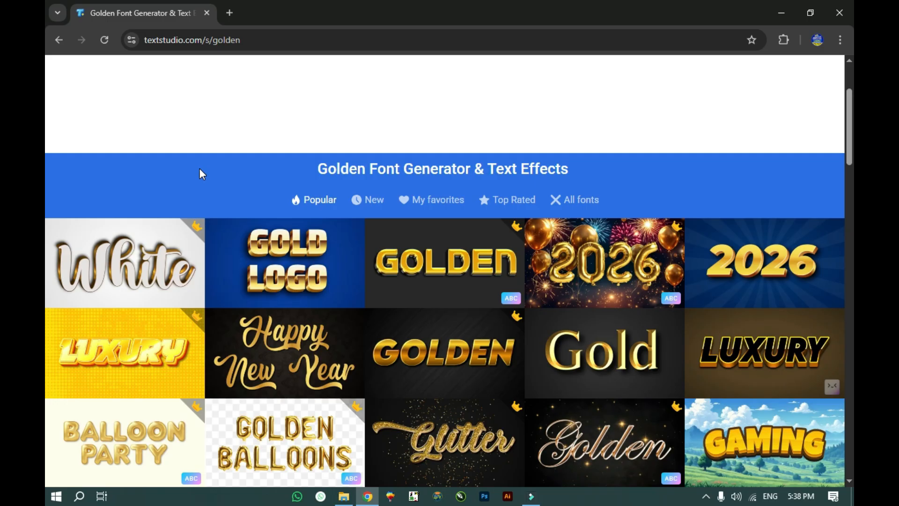
scroll(166, 184, down, 1)
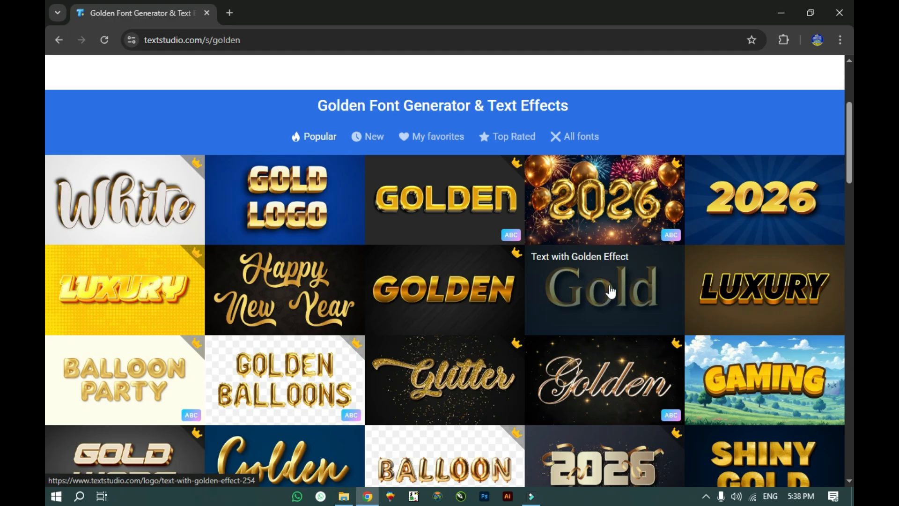
scroll(519, 290, down, 1)
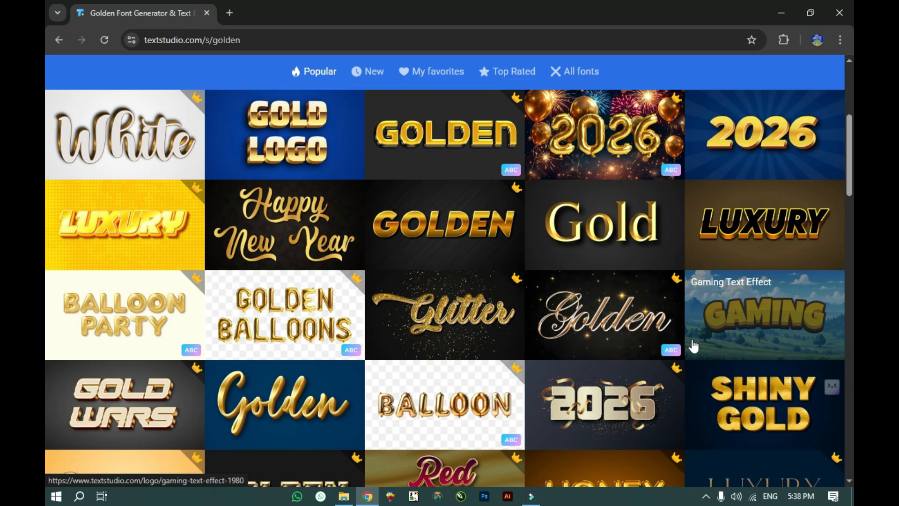
scroll(693, 345, down, 1)
scroll(114, 351, down, 1)
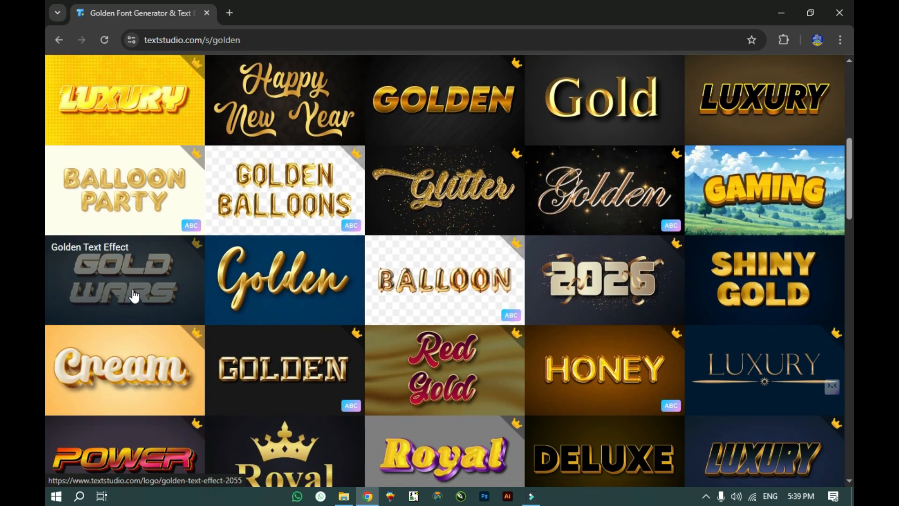
scroll(513, 281, down, 1)
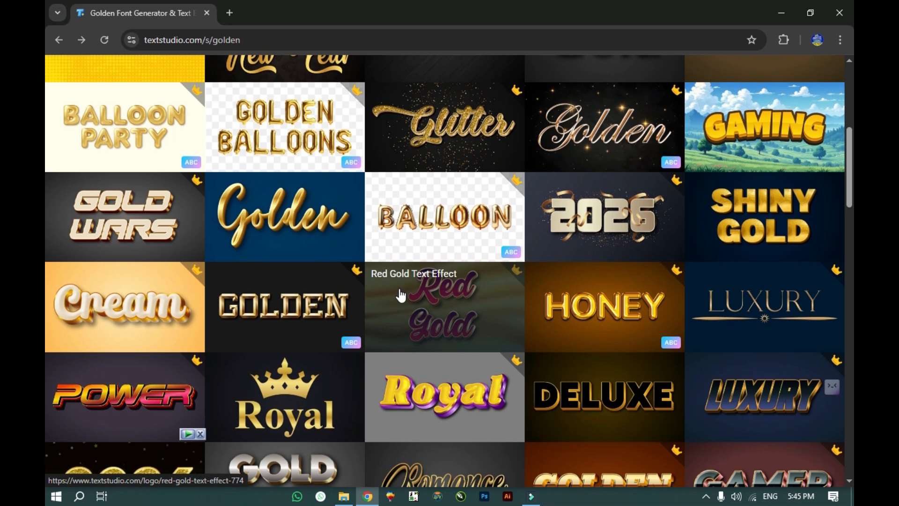
click(583, 397)
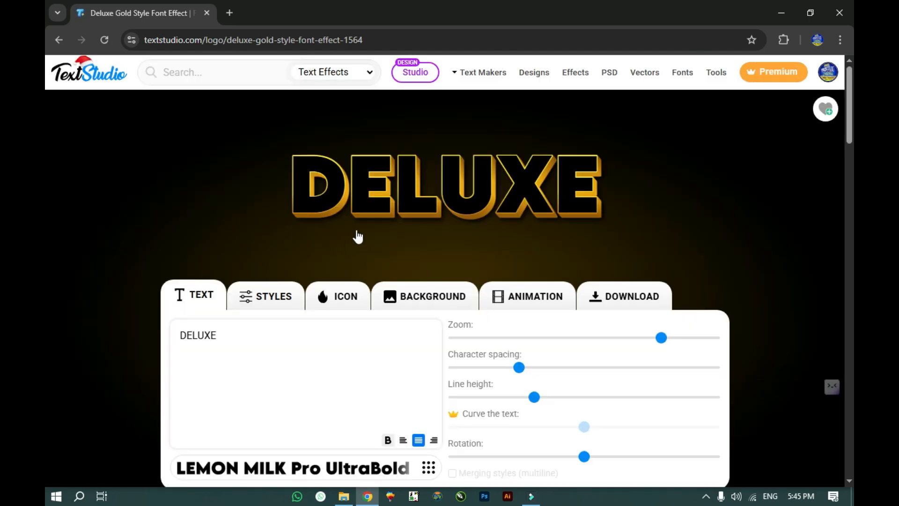
Step: Select the DELUXE sample text in the text box and type 'AL LATIF GFX' over it
scroll(330, 268, down, 1)
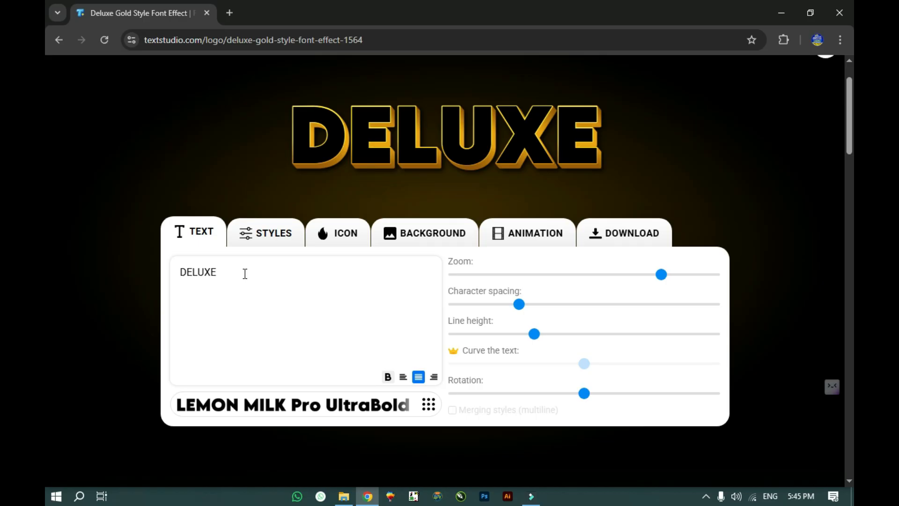
triple_click(244, 273)
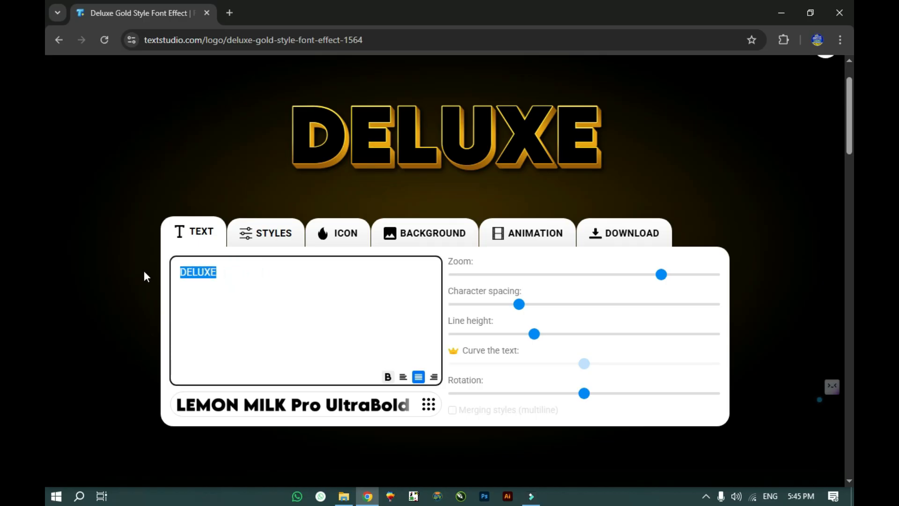
text(AL L)
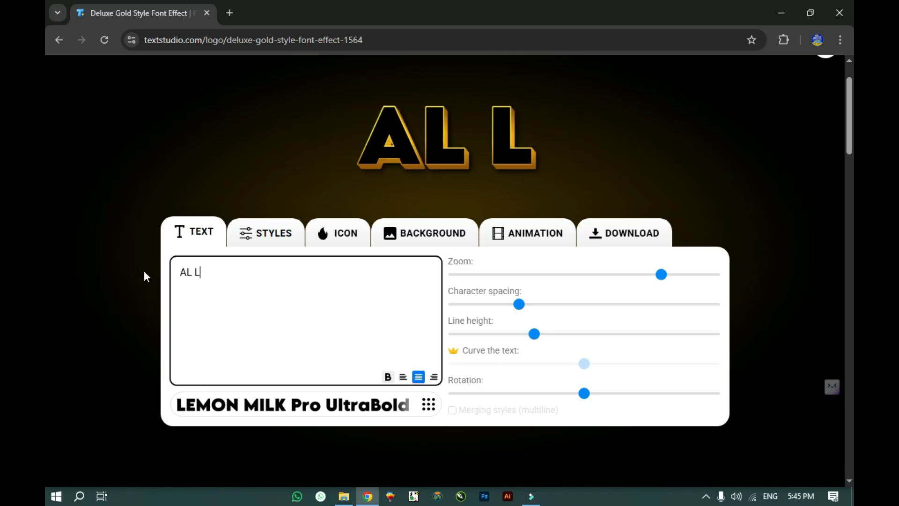
text(ATIF GFX)
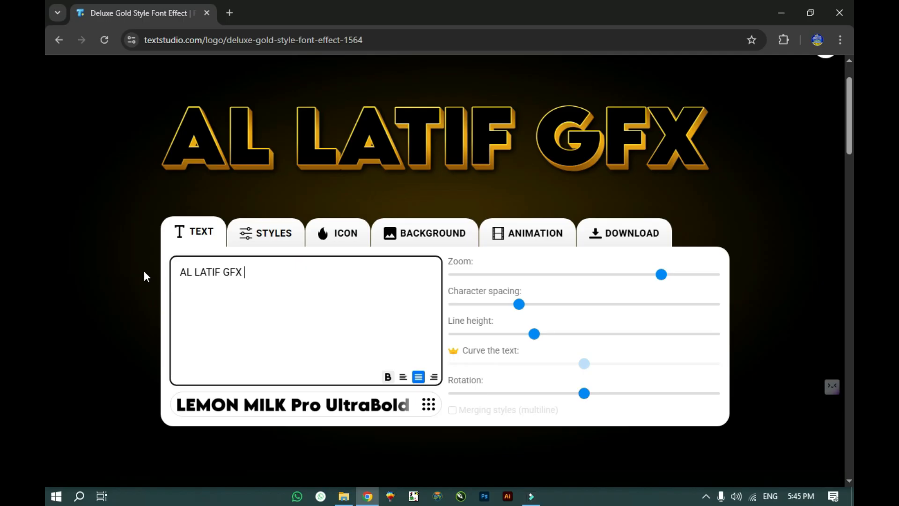
scroll(338, 276, down, 1)
Step: Browse the font list and close it, keeping LEMON MILK Pro UltraBold
scroll(328, 279, up, 1)
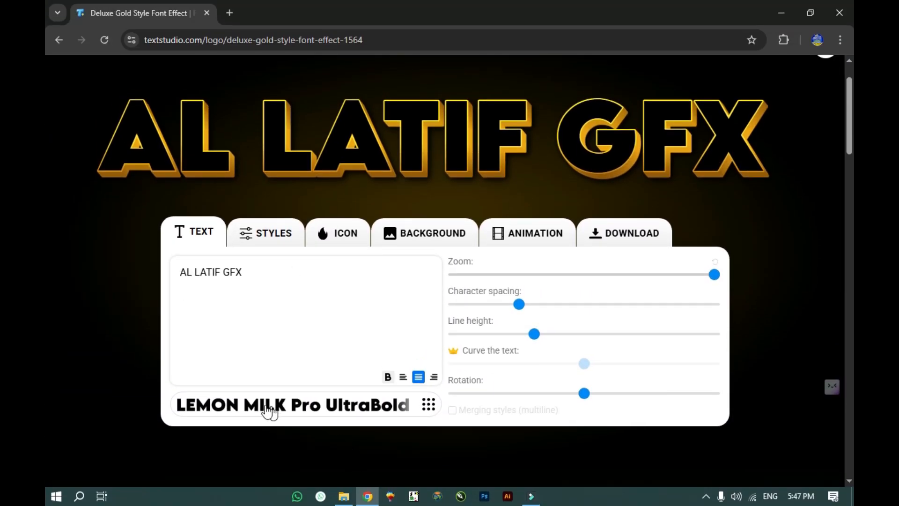
click(427, 405)
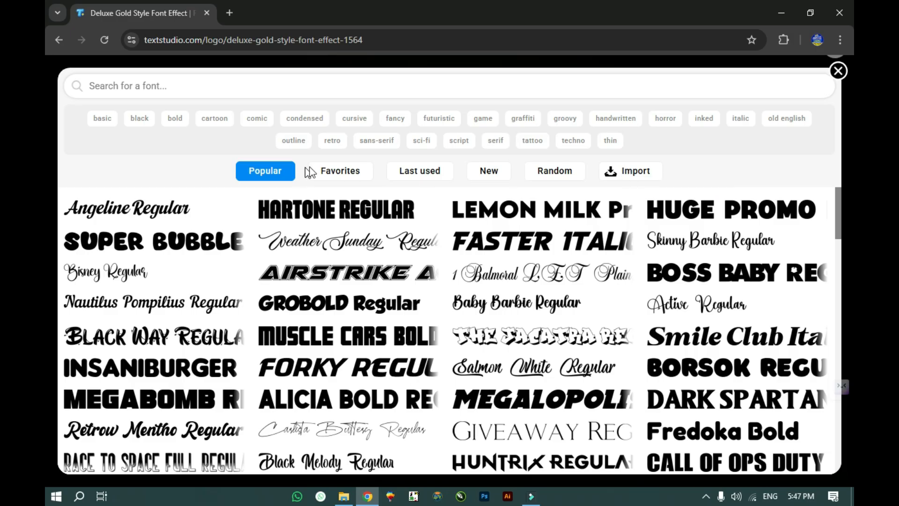
scroll(422, 281, down, 1)
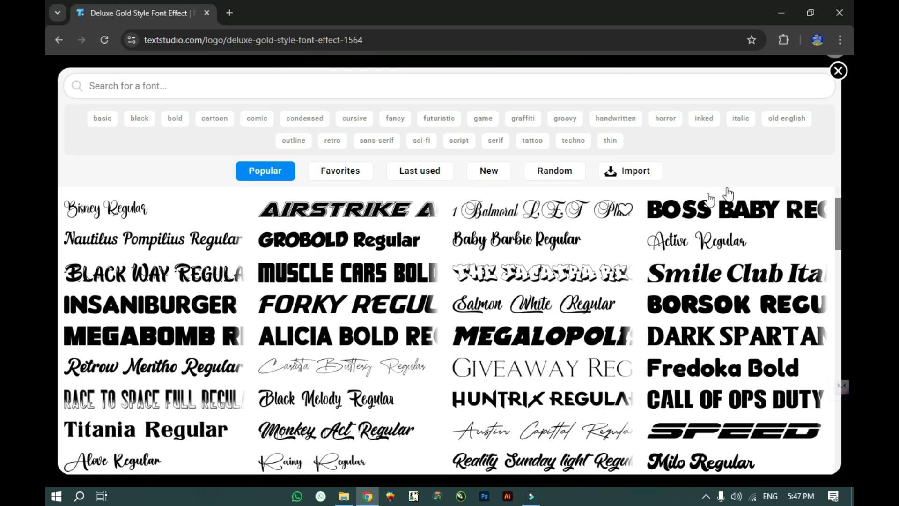
click(838, 71)
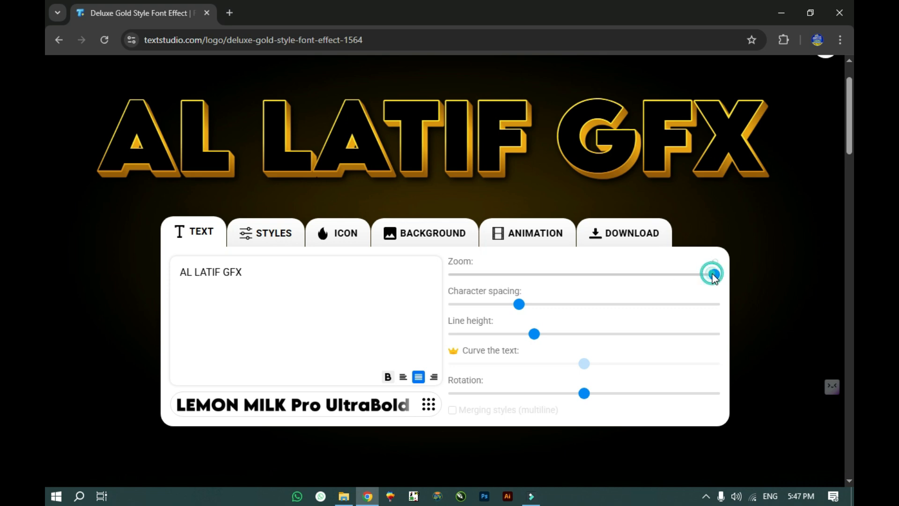
Step: Try 48% zoom and several character spacings (9%, -42%) on the text
drag(714, 275, 683, 286)
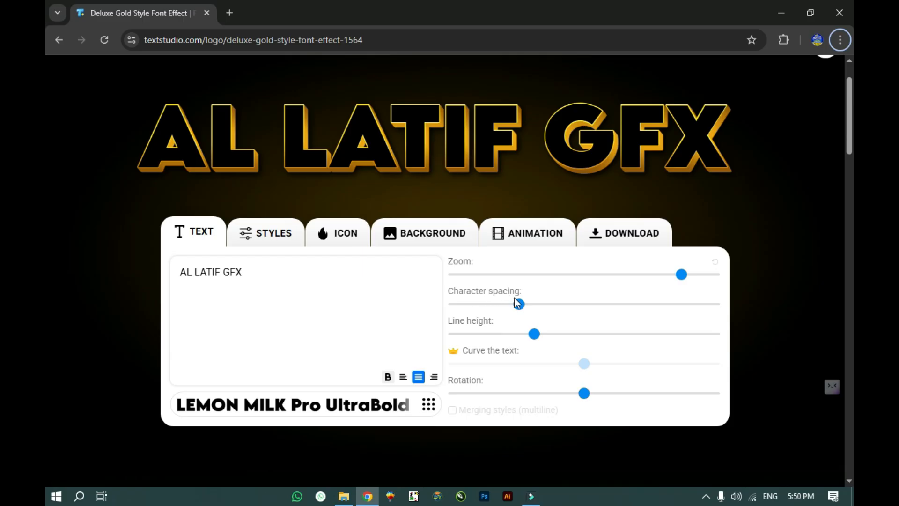
drag(519, 306, 534, 313)
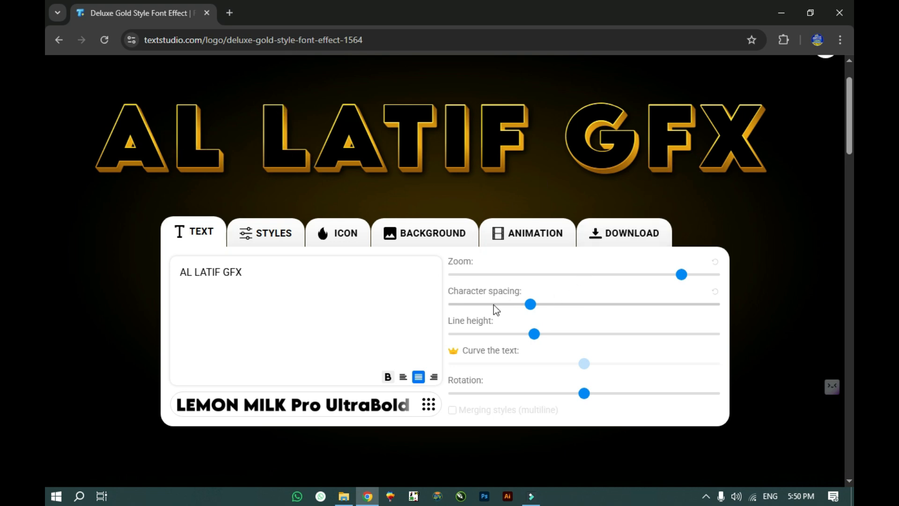
mouse_move(530, 309)
mouse_down()
mouse_move(447, 306)
mouse_move(543, 315)
mouse_move(468, 305)
mouse_move(518, 307)
mouse_up()
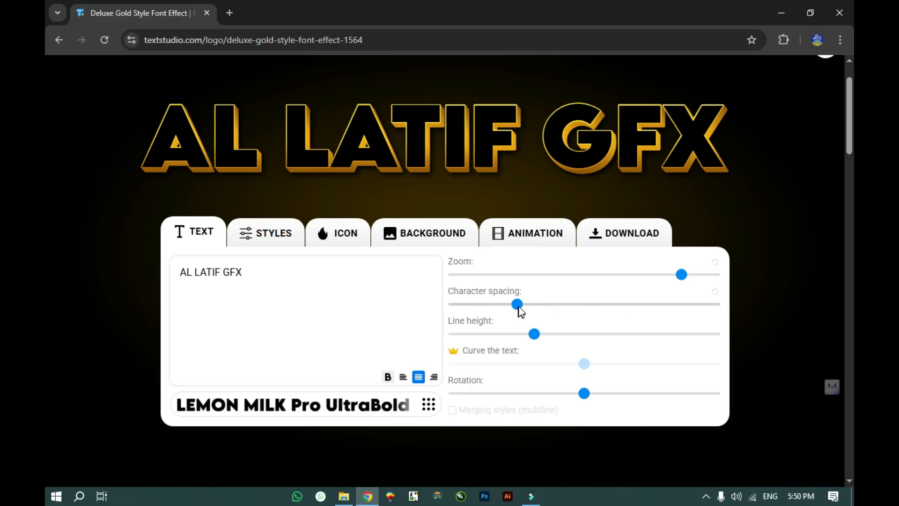
drag(517, 306, 536, 307)
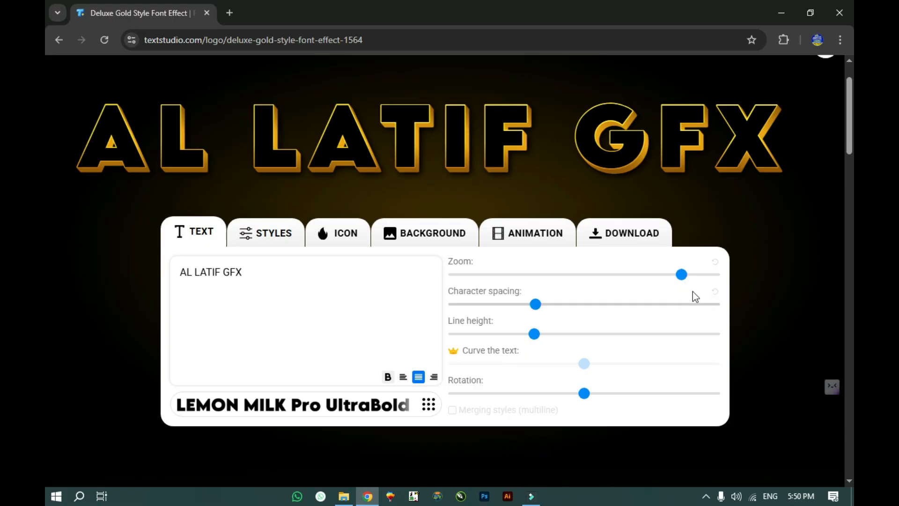
Step: Reset the character spacing to default and set the zoom to maximum
click(715, 292)
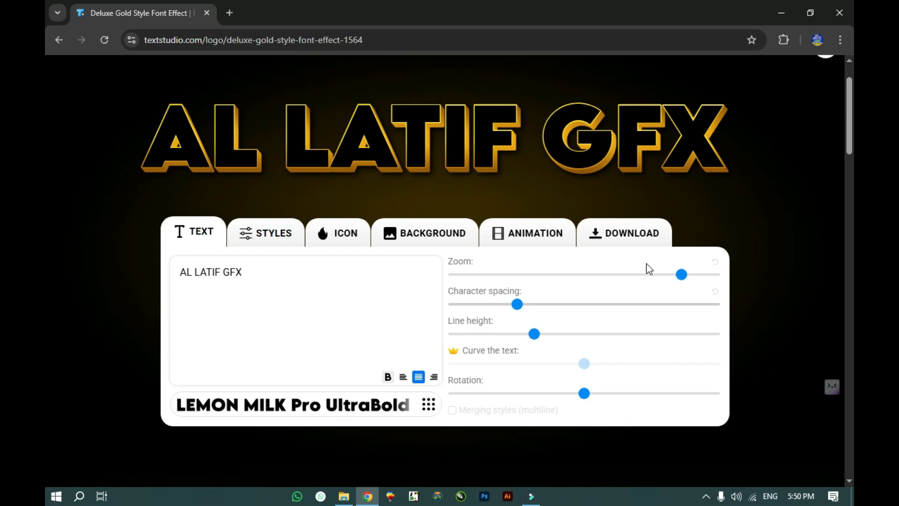
click(714, 275)
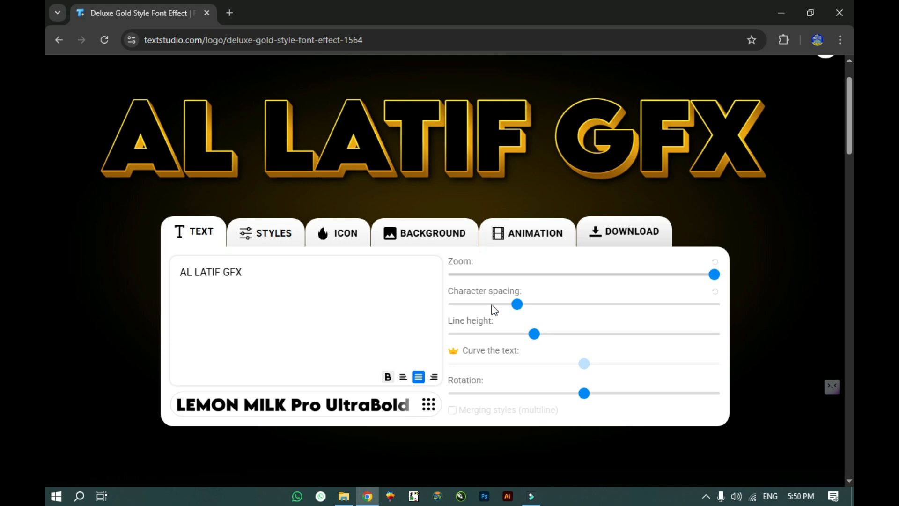
click(251, 276)
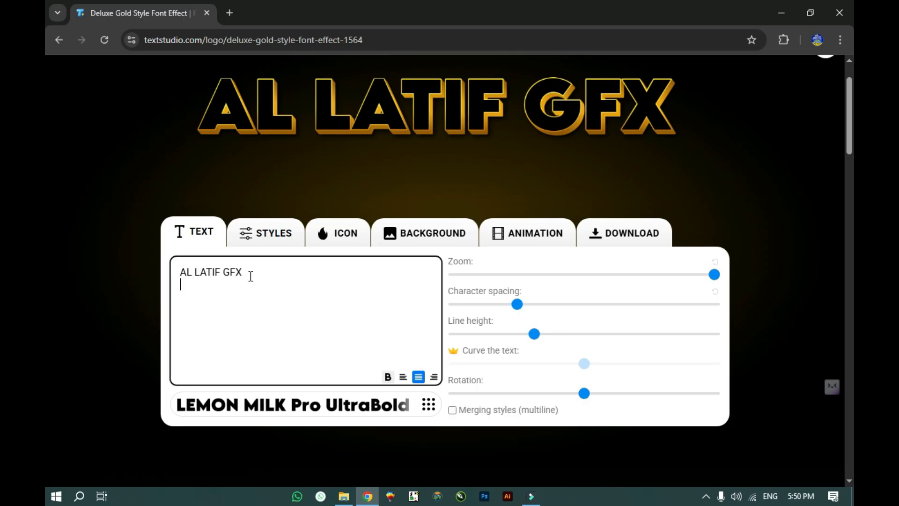
Step: Type 'PRINTING PRESS' as the second text line and finish editing
text(PRI)
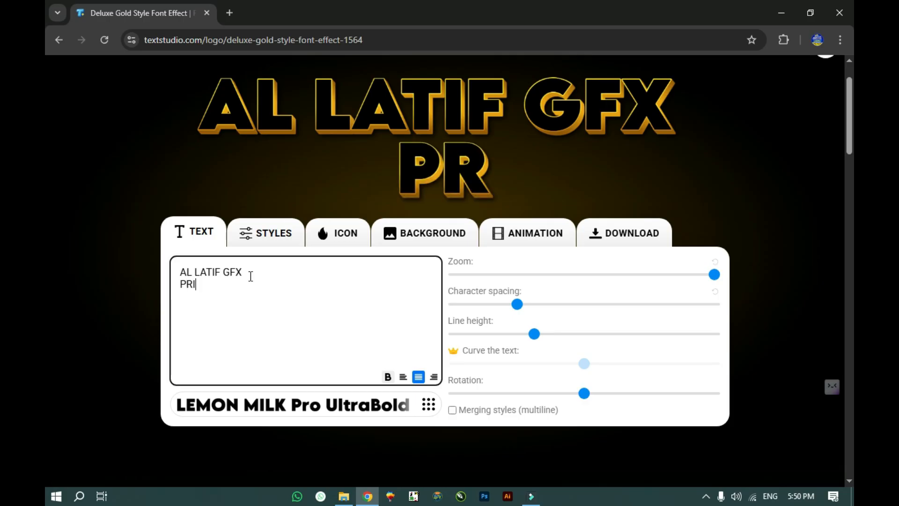
text(NTING PRESS)
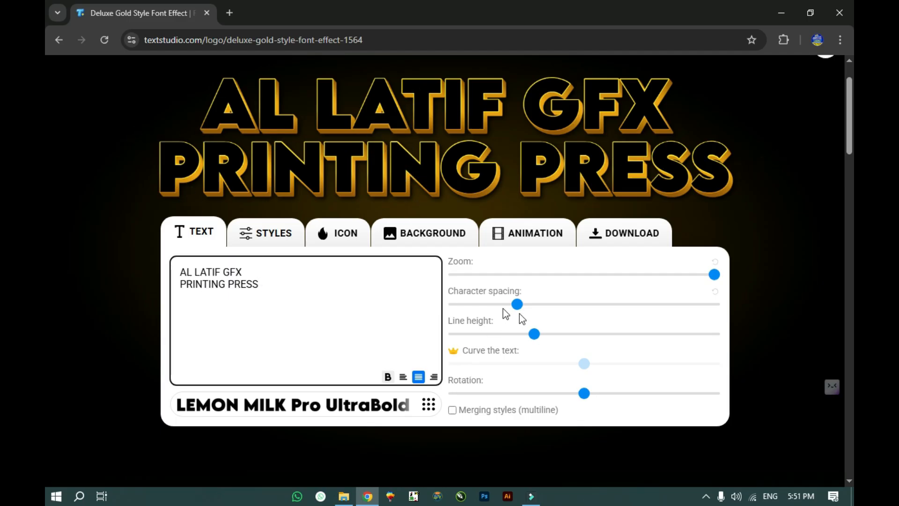
click(445, 319)
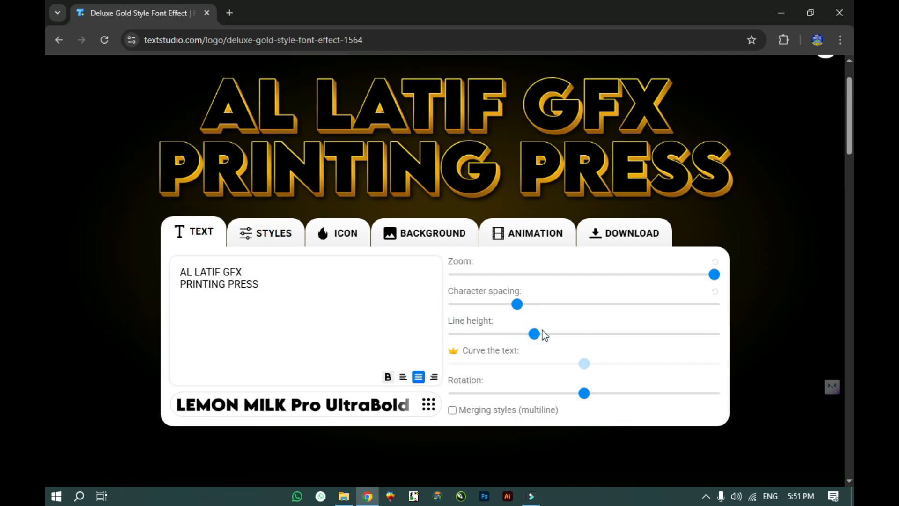
Step: Increase the line height to spread the two text lines apart
drag(535, 334, 547, 334)
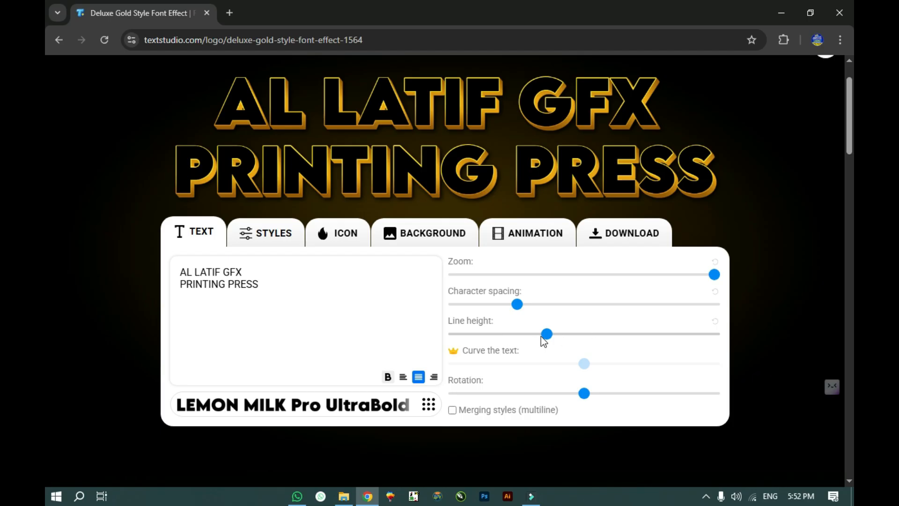
drag(545, 334, 554, 334)
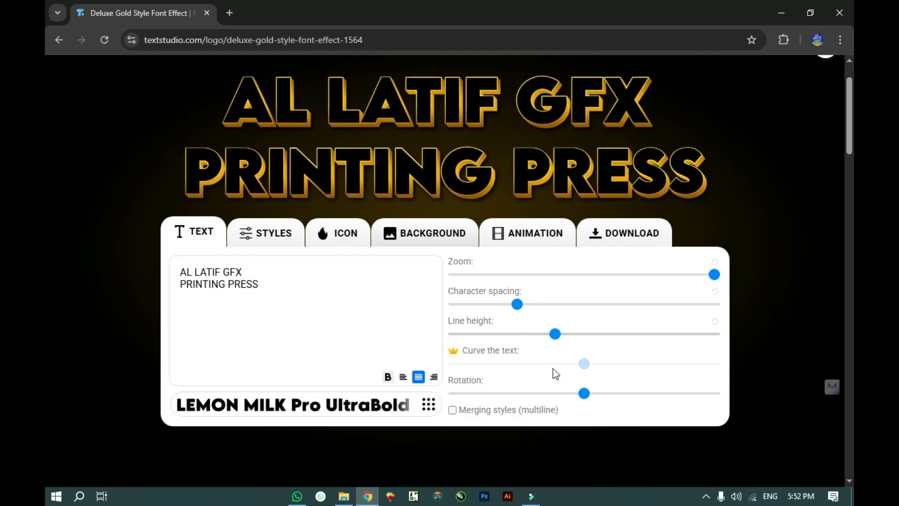
drag(555, 334, 481, 333)
click(554, 334)
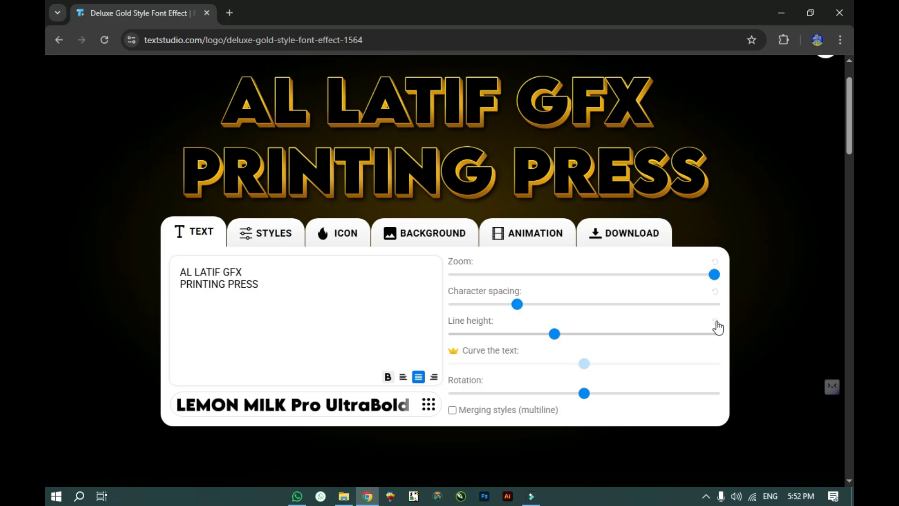
click(707, 329)
Step: Try tilting the text with the Rotation slider, then return it to 0°
scroll(513, 336, down, 1)
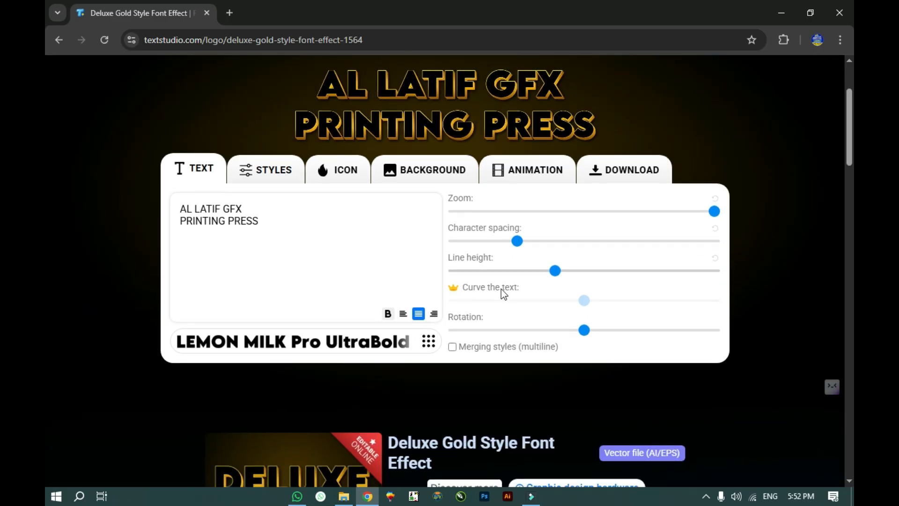
scroll(531, 291, up, 2)
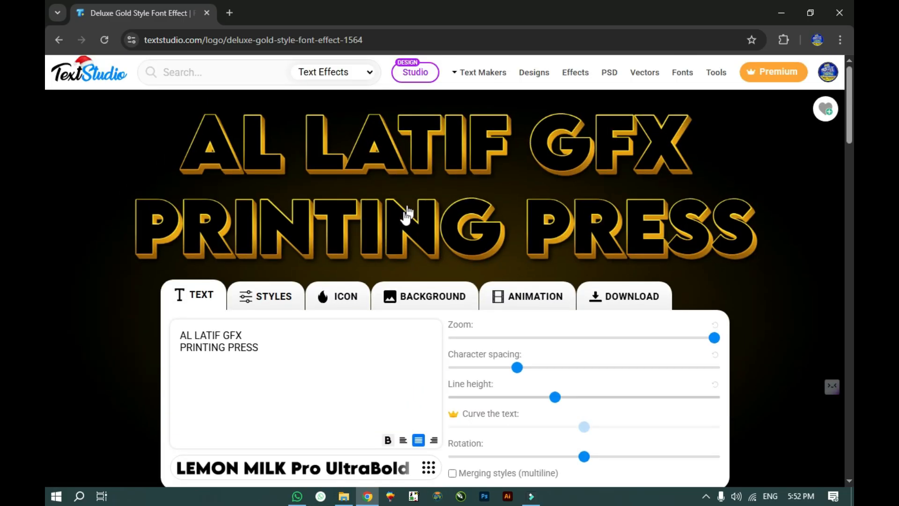
scroll(569, 387, down, 2)
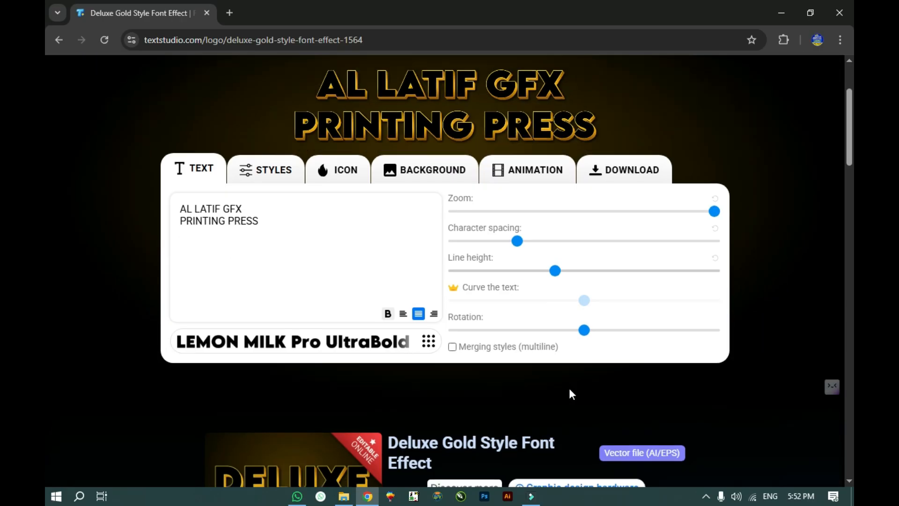
scroll(592, 379, up, 2)
scroll(592, 379, up, 1)
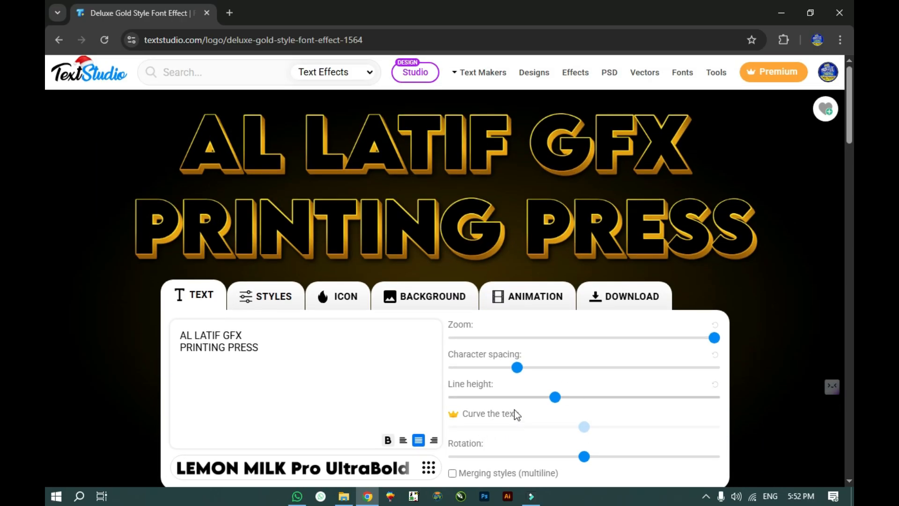
scroll(515, 412, down, 1)
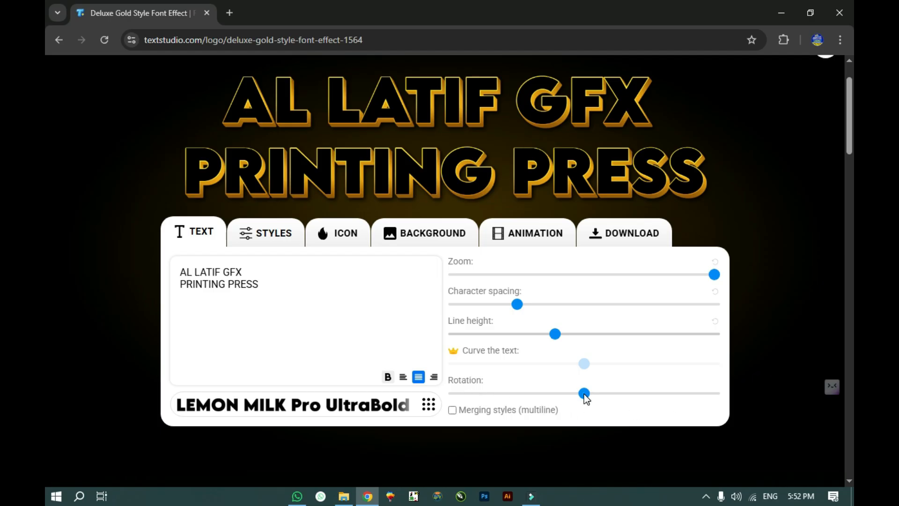
mouse_move(584, 394)
mouse_down()
mouse_move(608, 390)
mouse_move(534, 387)
mouse_move(611, 384)
mouse_move(596, 393)
mouse_up()
drag(672, 383, 583, 378)
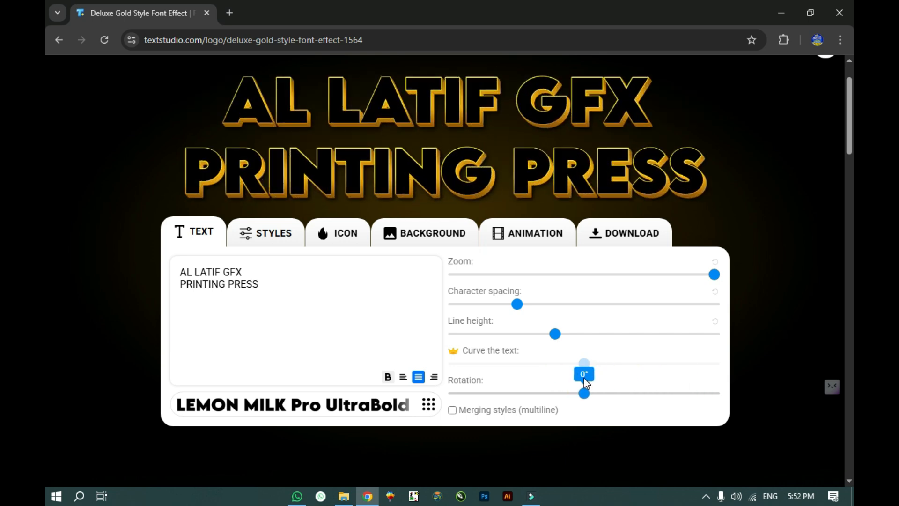
Step: Bring up the STYLES settings showing the black fill and gold 3D projection
scroll(513, 339, up, 2)
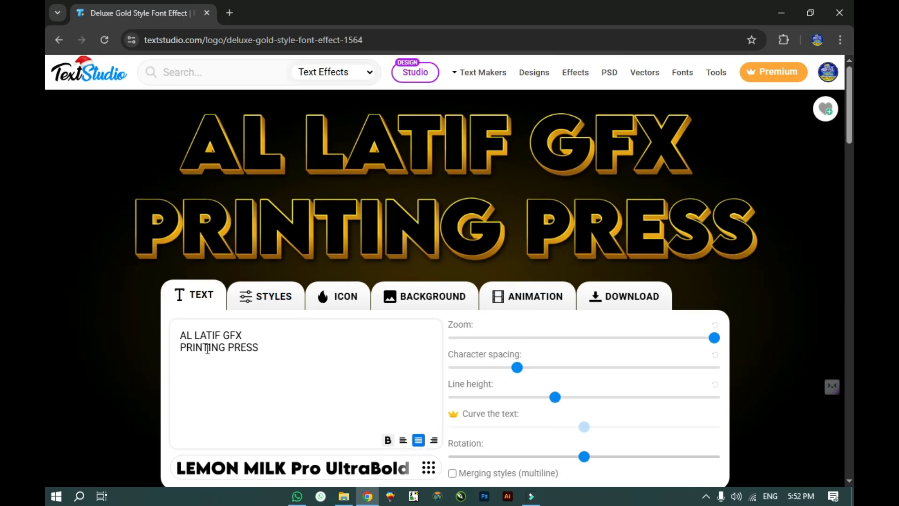
click(255, 311)
scroll(260, 305, down, 2)
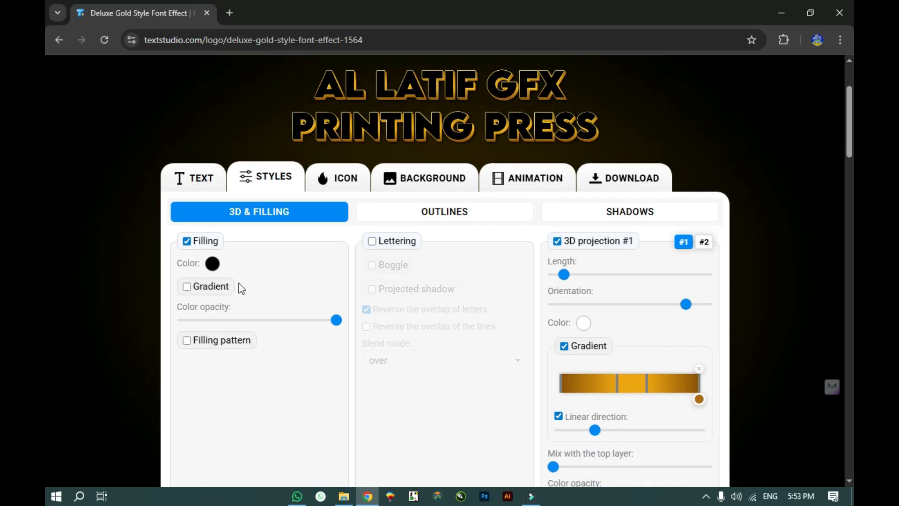
Step: Try several fill colours and settle on dark gold #7C4C0B
scroll(298, 247, up, 1)
scroll(300, 314, down, 1)
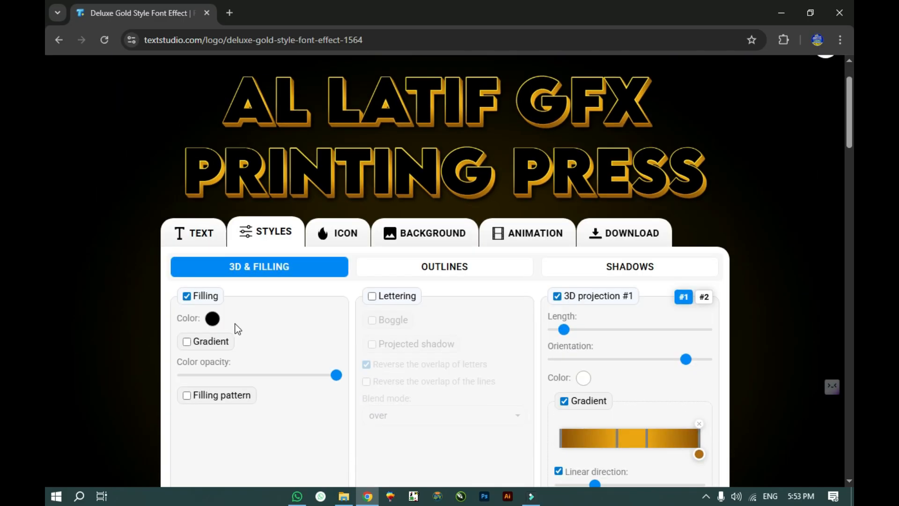
click(213, 320)
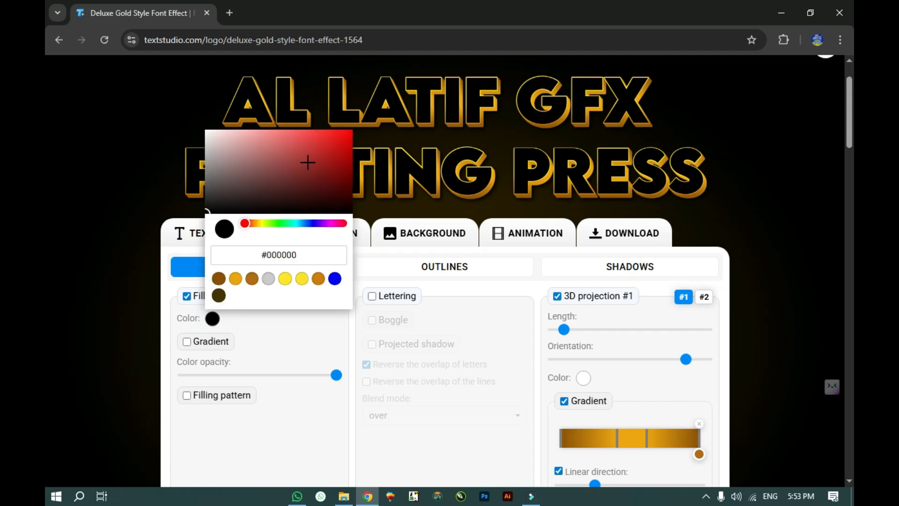
click(337, 158)
click(342, 131)
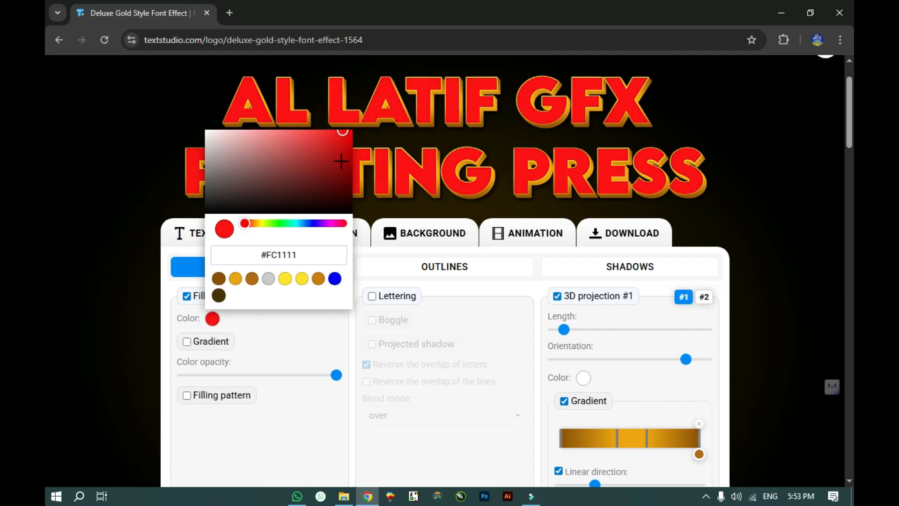
click(219, 279)
click(327, 156)
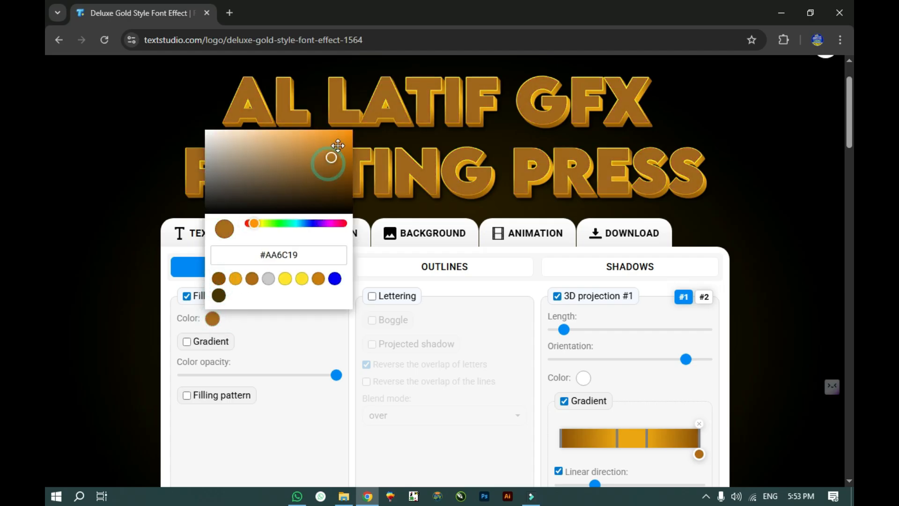
click(350, 132)
click(340, 173)
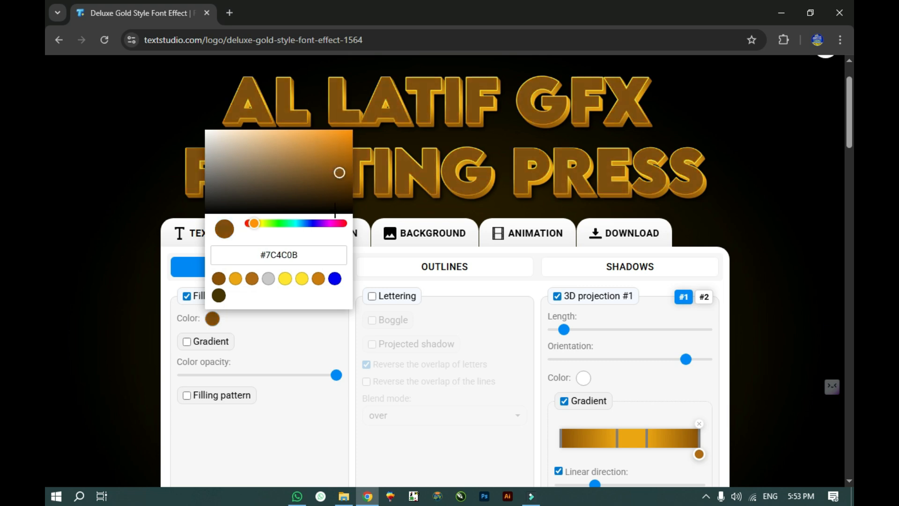
click(276, 350)
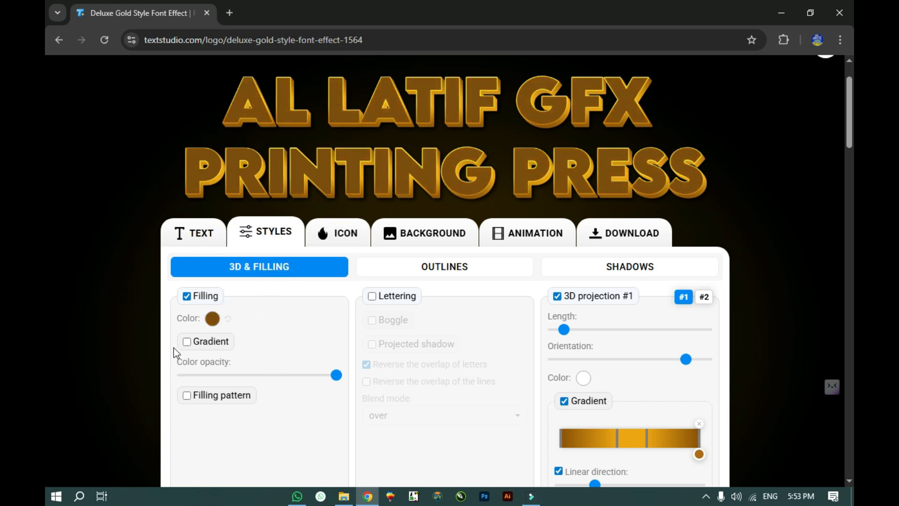
Step: Toggle the fill off and back on, then enable the fill gradient
click(188, 299)
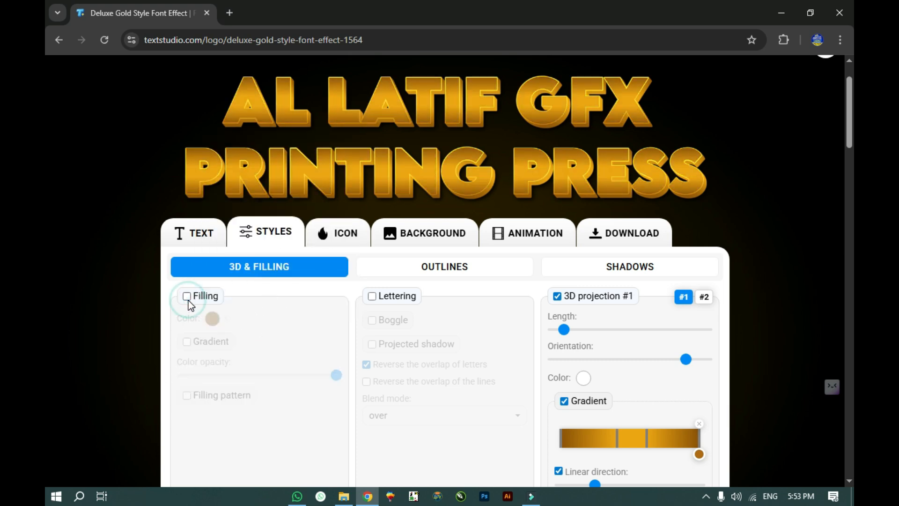
click(185, 297)
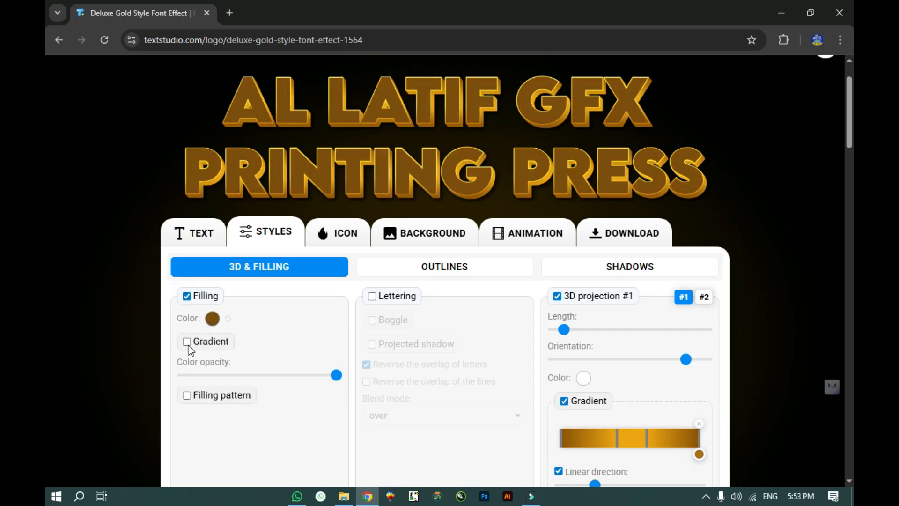
click(187, 341)
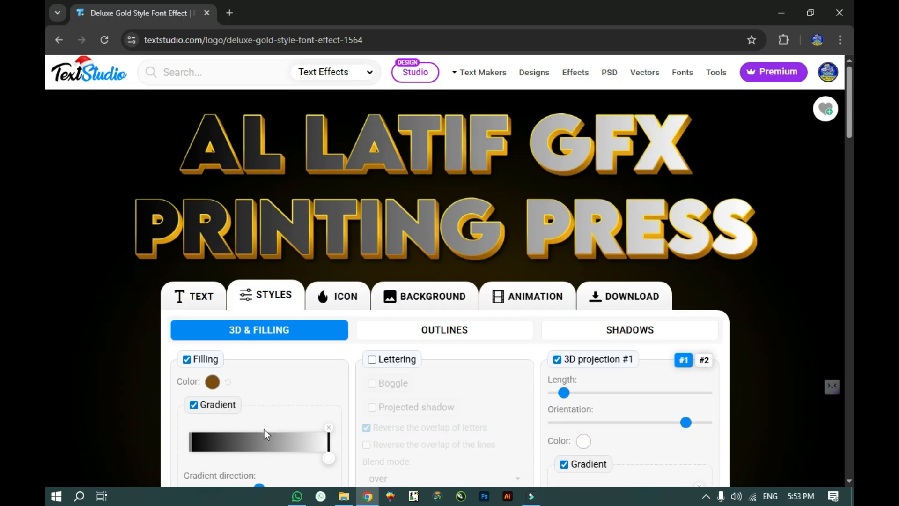
scroll(264, 429, down, 1)
Step: Set the gradient's right end colour to gold #EEAC00
click(330, 395)
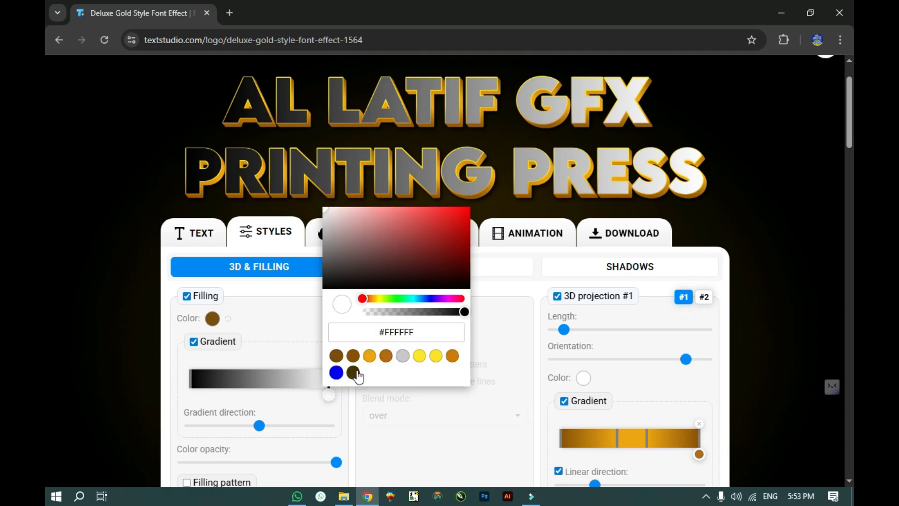
click(353, 372)
drag(457, 232, 476, 216)
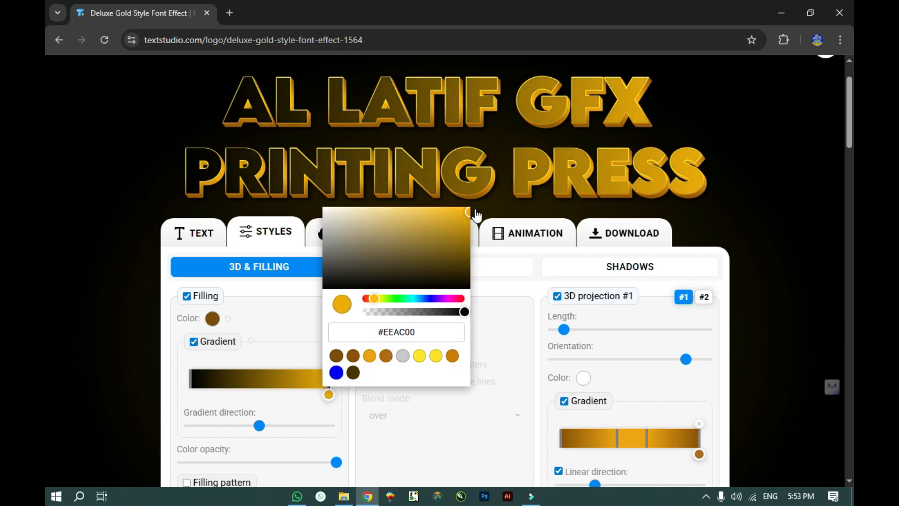
Step: Remove an extra gradient stop and make the left stop dark brown #7C4C0B
click(203, 395)
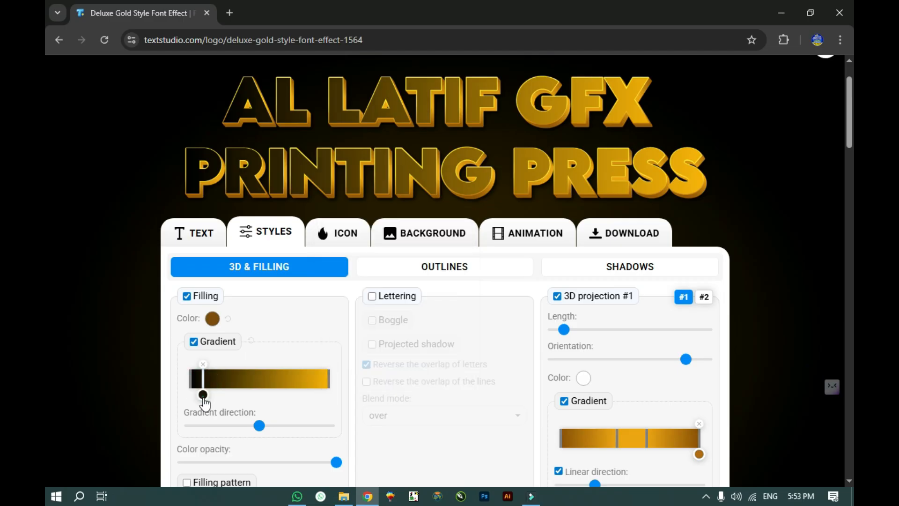
click(204, 366)
click(191, 378)
click(189, 394)
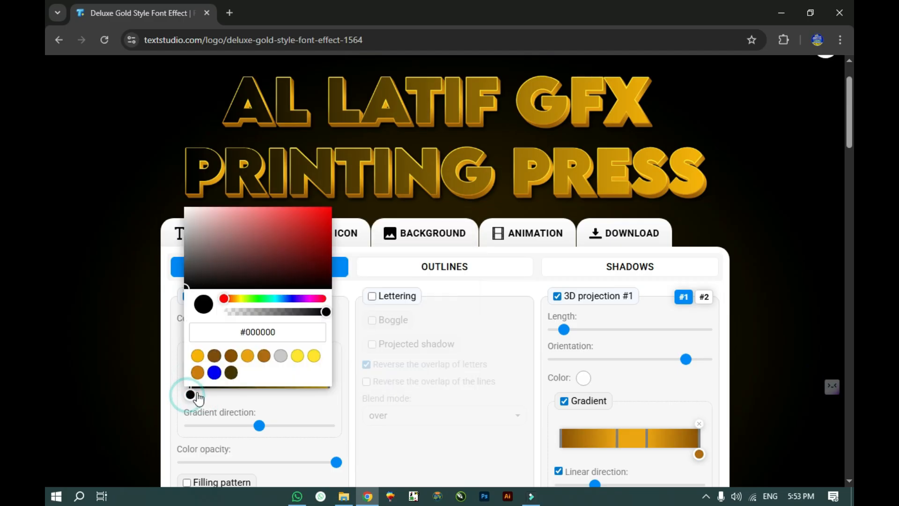
click(212, 358)
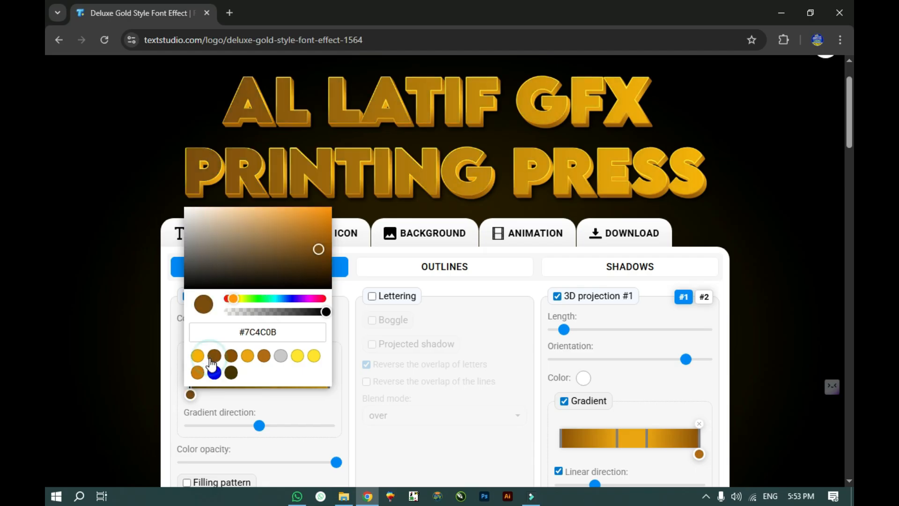
click(231, 373)
click(323, 405)
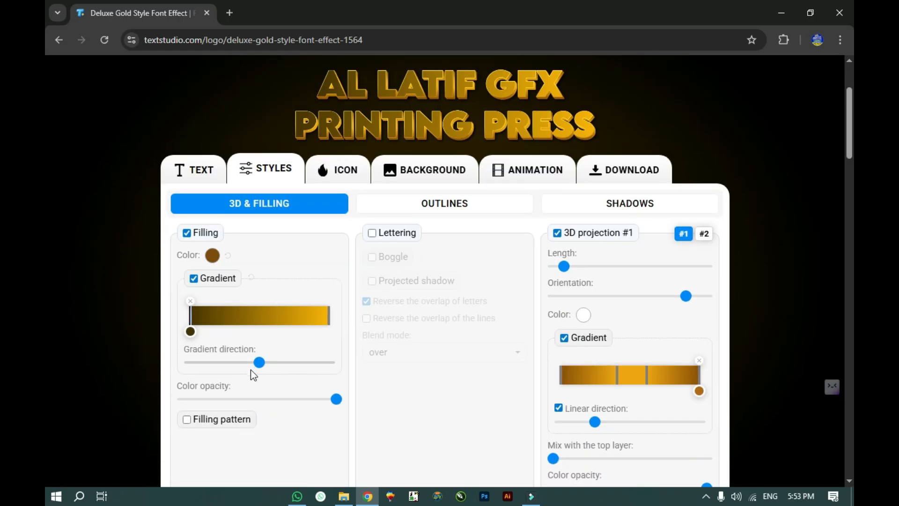
Step: Rotate the letter-fill gradient to a new angle, then test colour opacity down to 0% and restore 100%
drag(258, 362, 237, 362)
drag(227, 367, 299, 363)
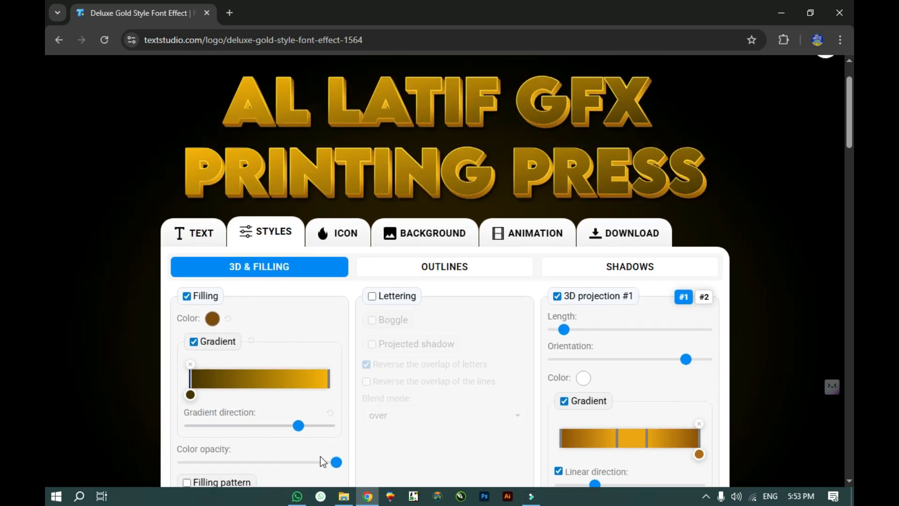
drag(336, 464, 214, 456)
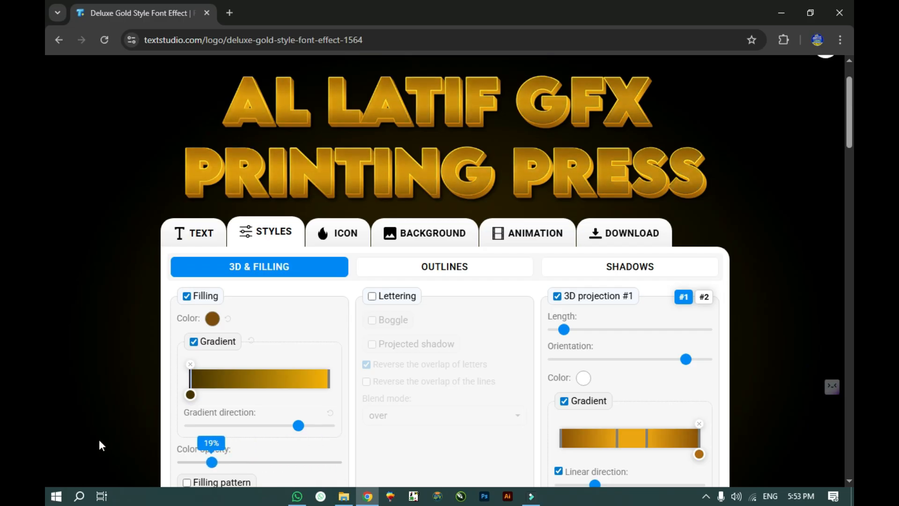
drag(268, 452, 96, 447)
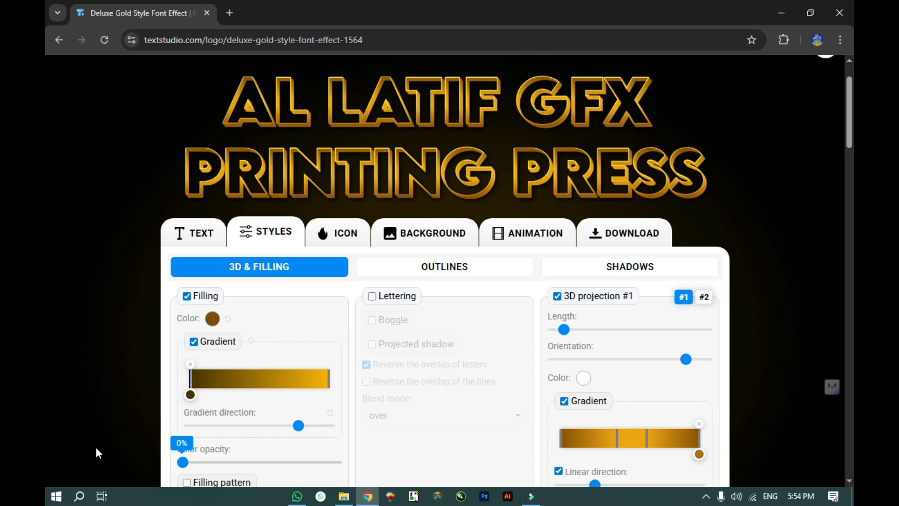
drag(96, 446, 381, 457)
scroll(529, 312, down, 1)
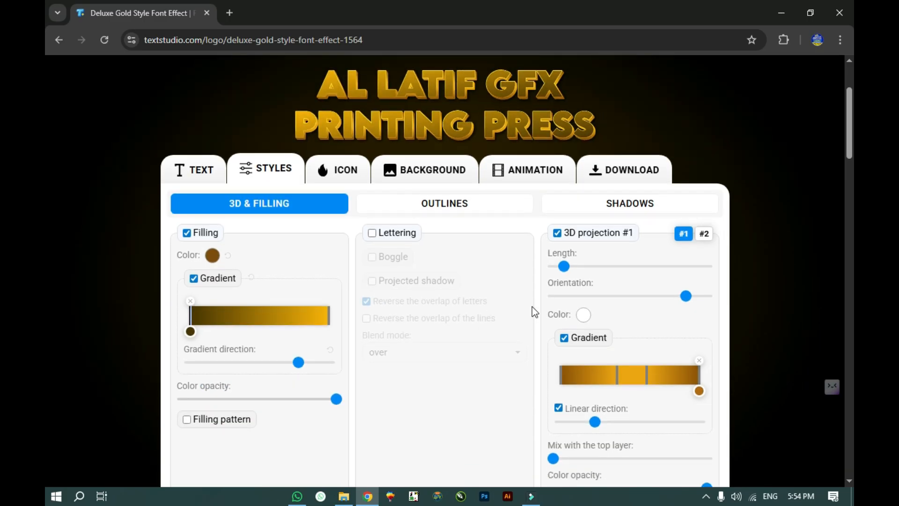
scroll(584, 290, down, 1)
scroll(489, 201, up, 3)
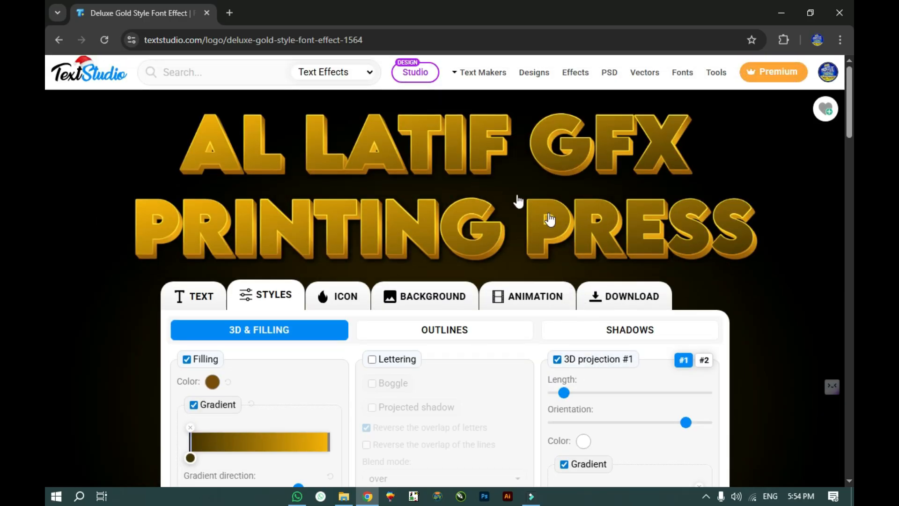
scroll(534, 271, down, 1)
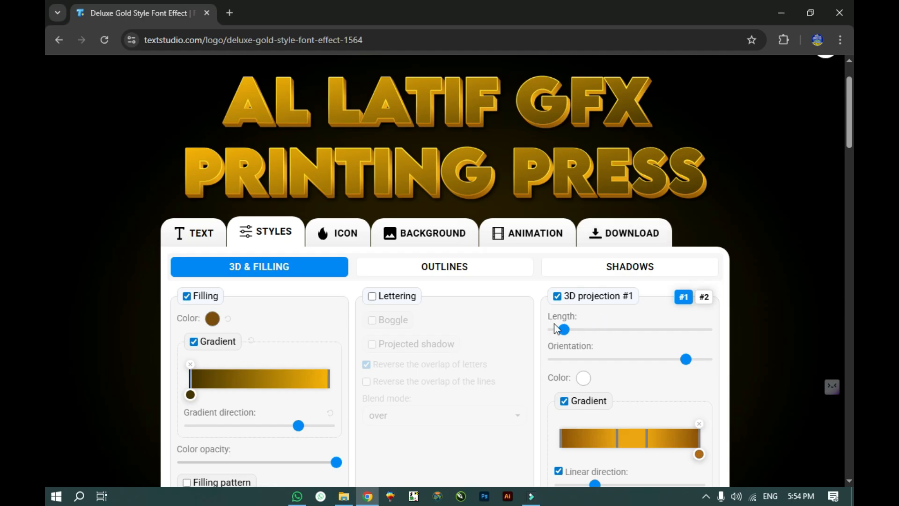
Step: Deepen the 3D extrusion to 26% length and reset its orientation to default after trying a rotation
click(538, 313)
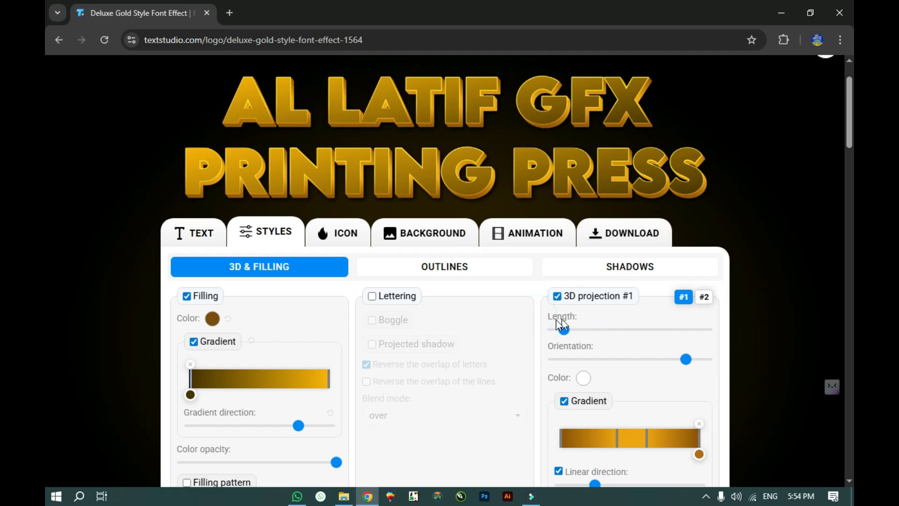
drag(557, 329, 597, 330)
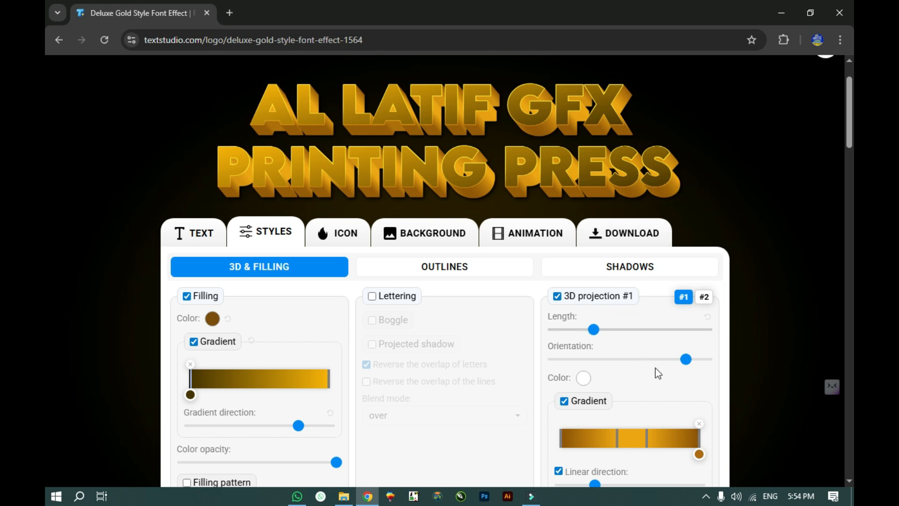
drag(685, 359, 589, 310)
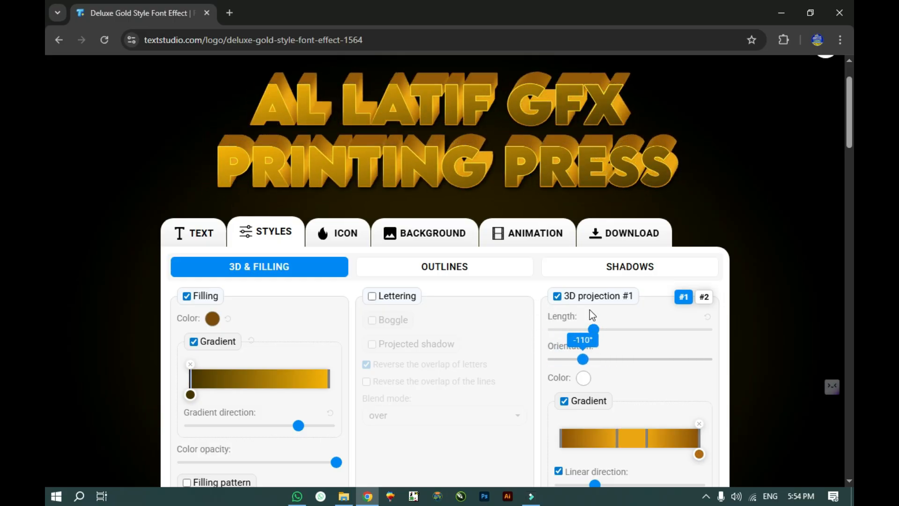
right_click(589, 310)
click(535, 326)
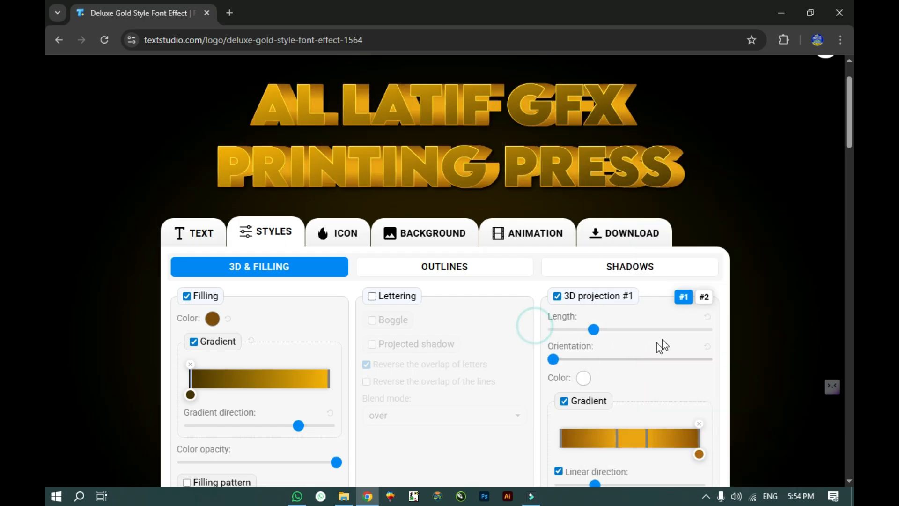
click(705, 317)
click(707, 349)
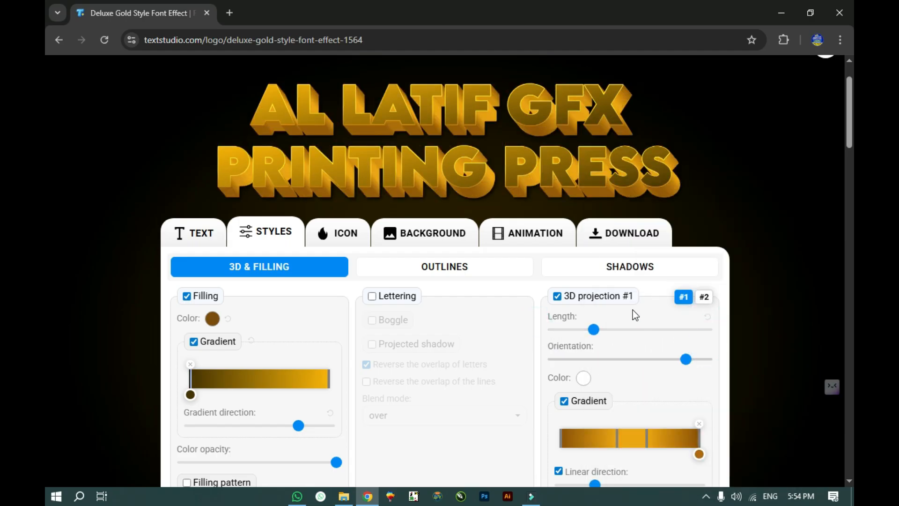
Step: Turn on the Filling pattern option for the letter fill
scroll(518, 243, up, 2)
scroll(584, 316, down, 4)
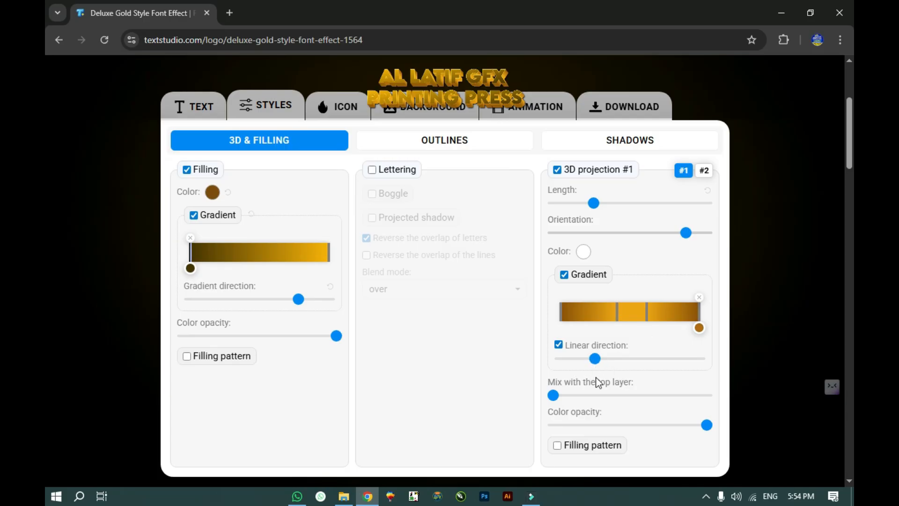
scroll(577, 420, up, 3)
scroll(583, 393, down, 3)
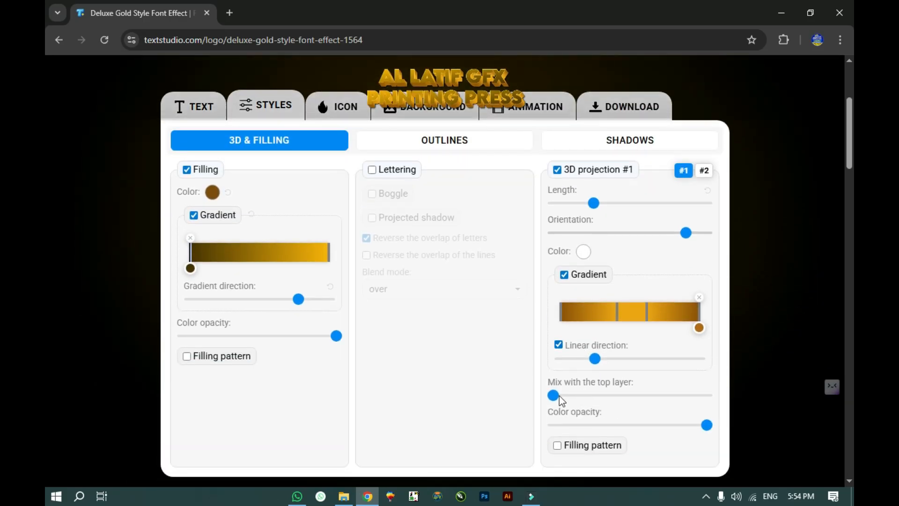
scroll(530, 297, up, 2)
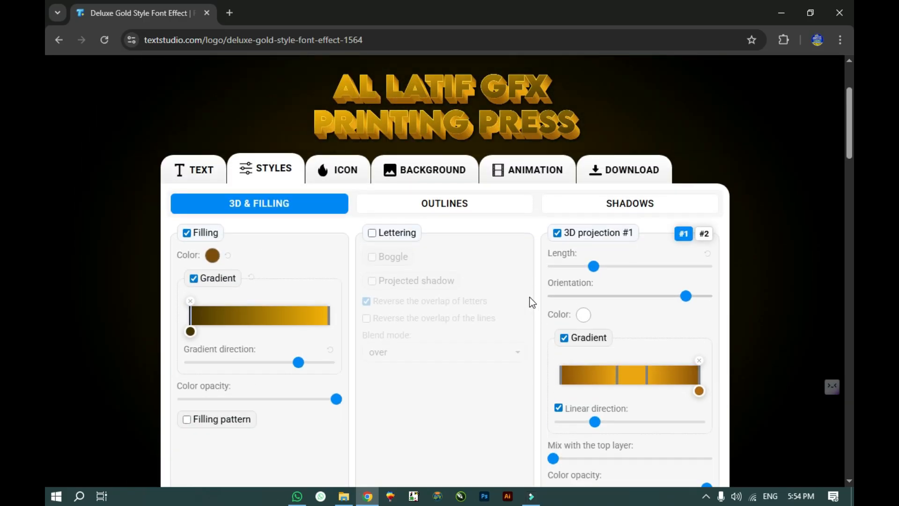
scroll(483, 414, down, 2)
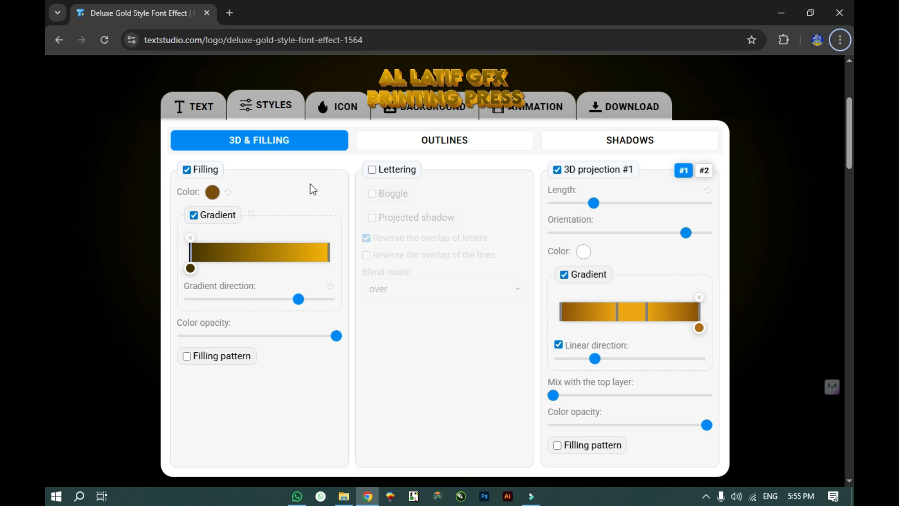
scroll(343, 180, up, 2)
scroll(212, 245, down, 2)
scroll(475, 167, up, 5)
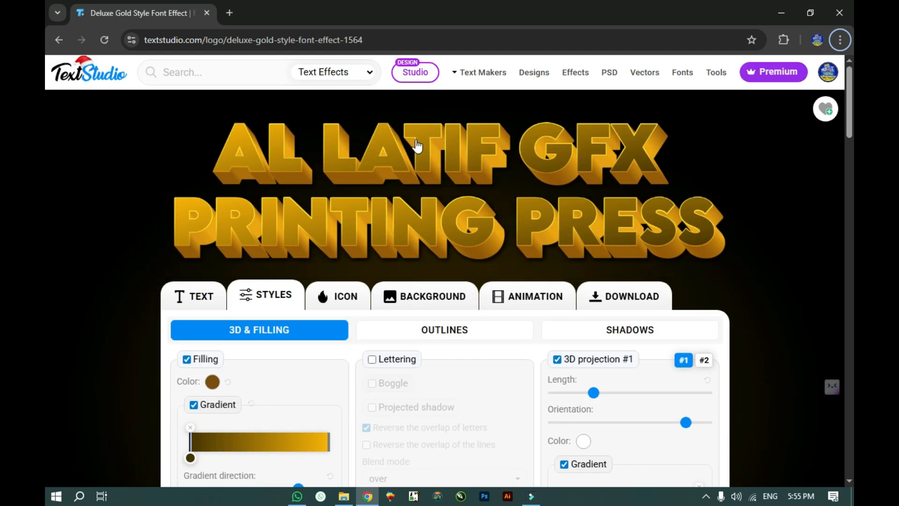
scroll(420, 145, down, 5)
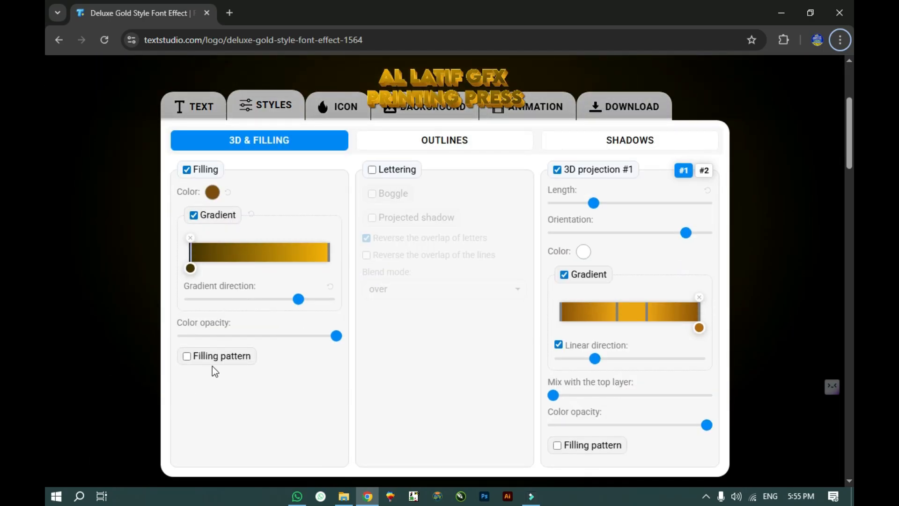
click(187, 356)
Step: Load the gold glitter photo as the letter-fill pattern image
scroll(217, 404, down, 2)
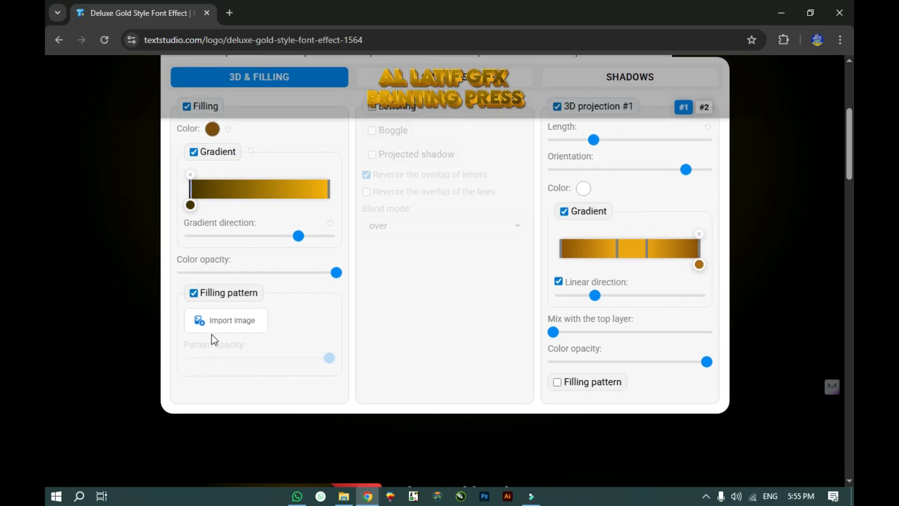
click(206, 328)
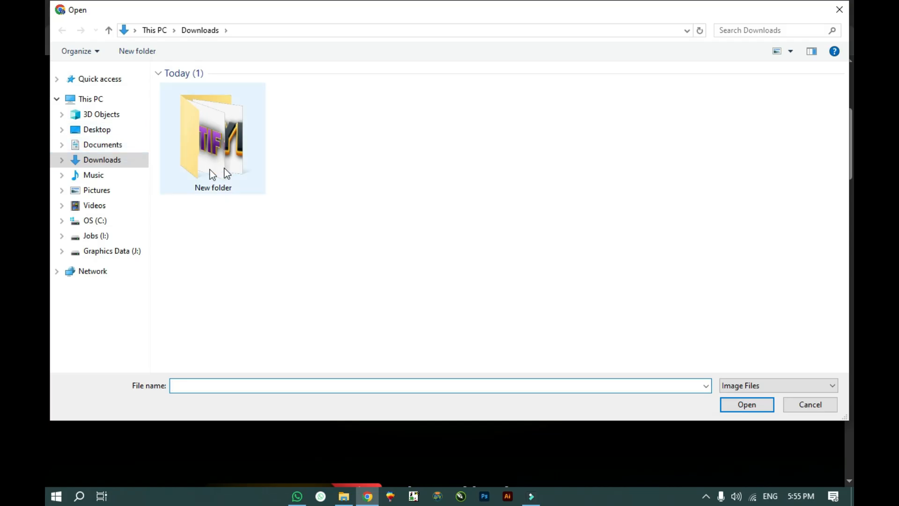
double_click(244, 163)
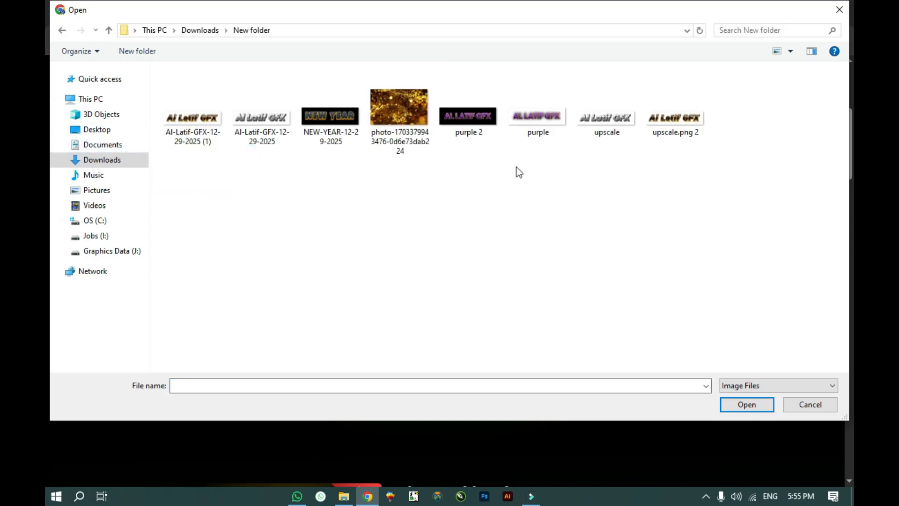
double_click(398, 110)
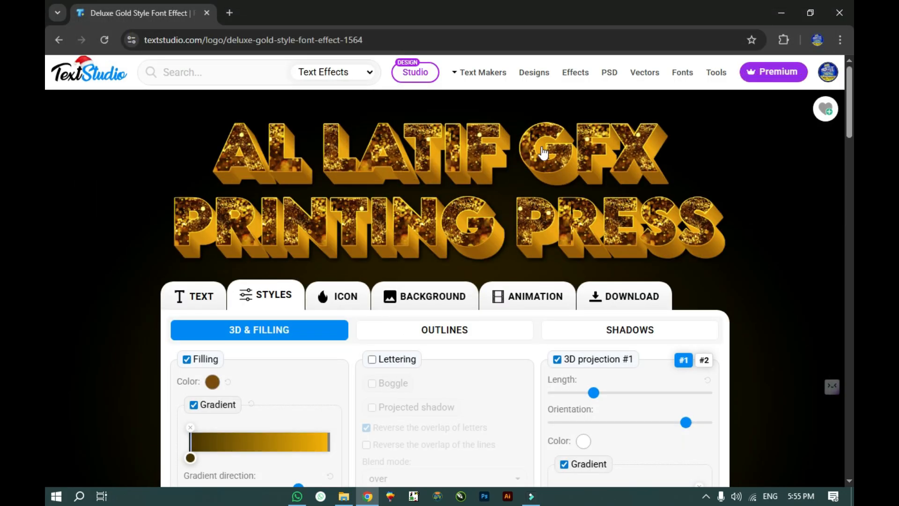
Step: Enable a pattern for the 3D extrusion and use the same gold glitter photo
scroll(509, 163, down, 1)
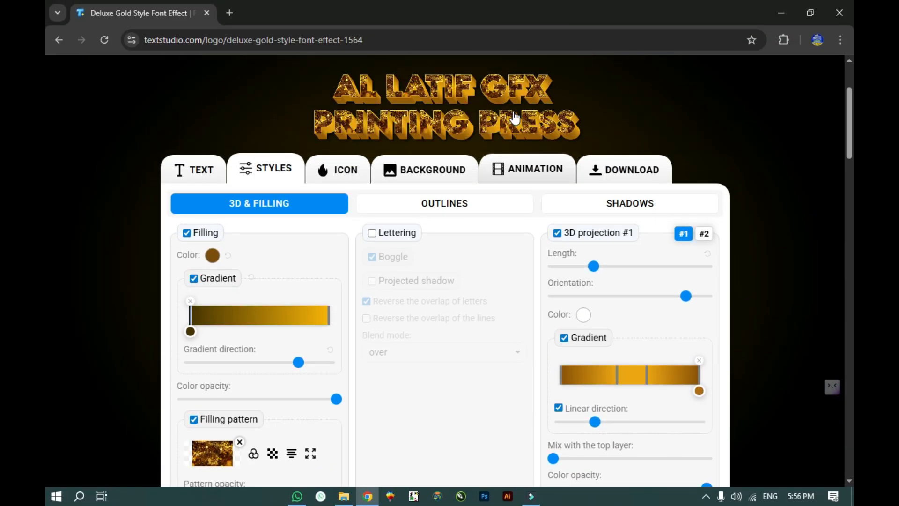
scroll(582, 431, down, 2)
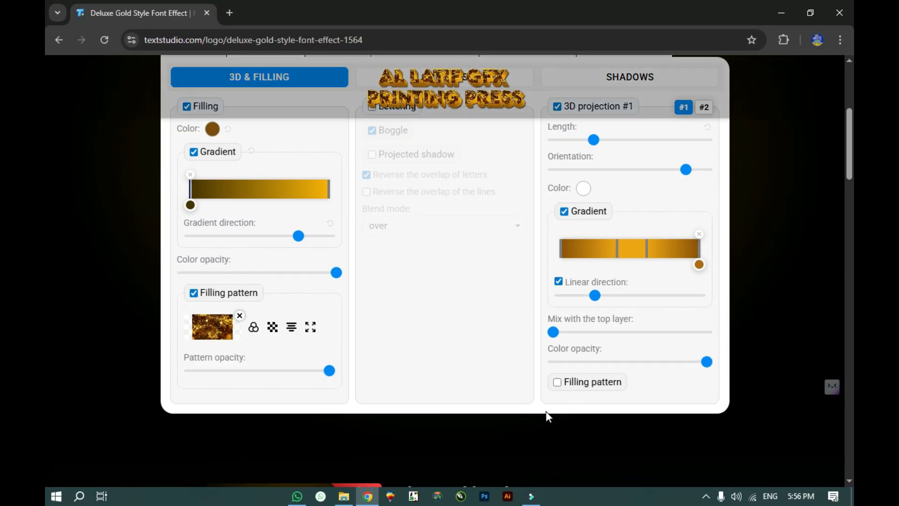
click(557, 383)
scroll(579, 371, down, 2)
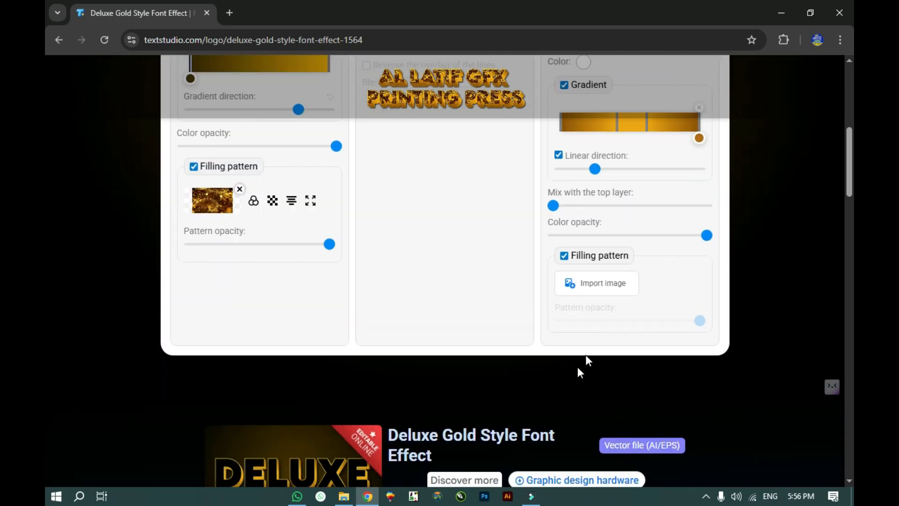
click(604, 286)
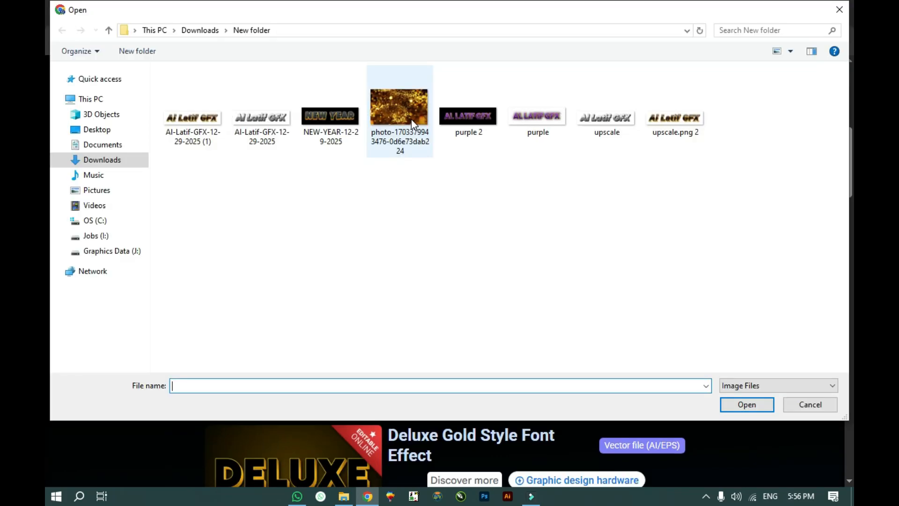
double_click(395, 105)
scroll(486, 313, up, 4)
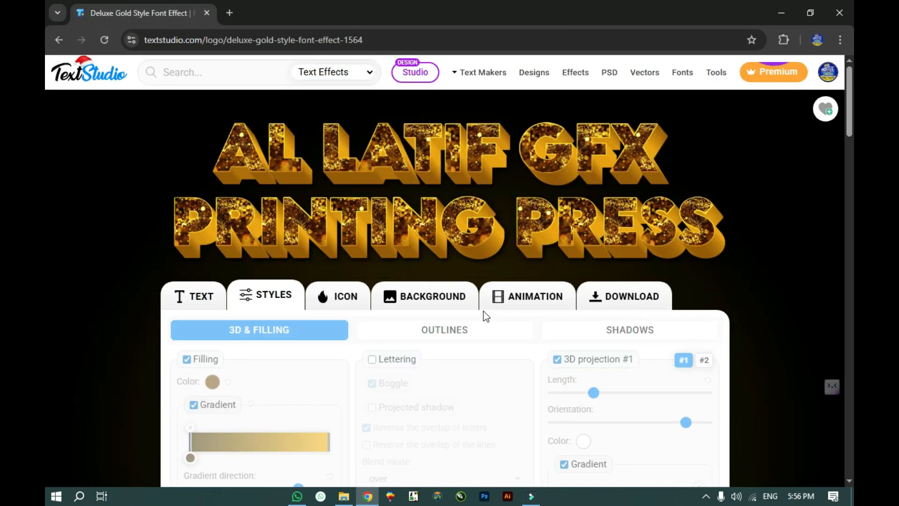
scroll(556, 274, down, 1)
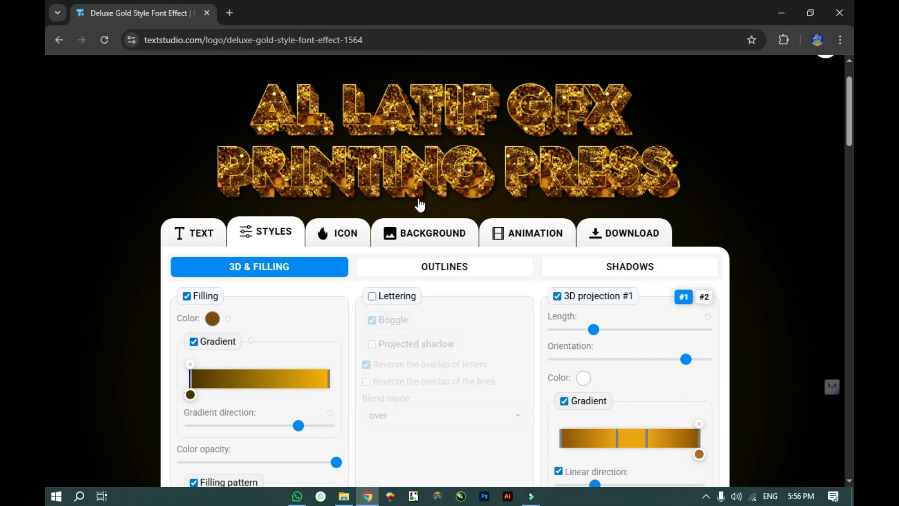
Step: Show the OUTLINES settings and review Outline #1 with its yellow-to-gold gradient
scroll(611, 342, up, 1)
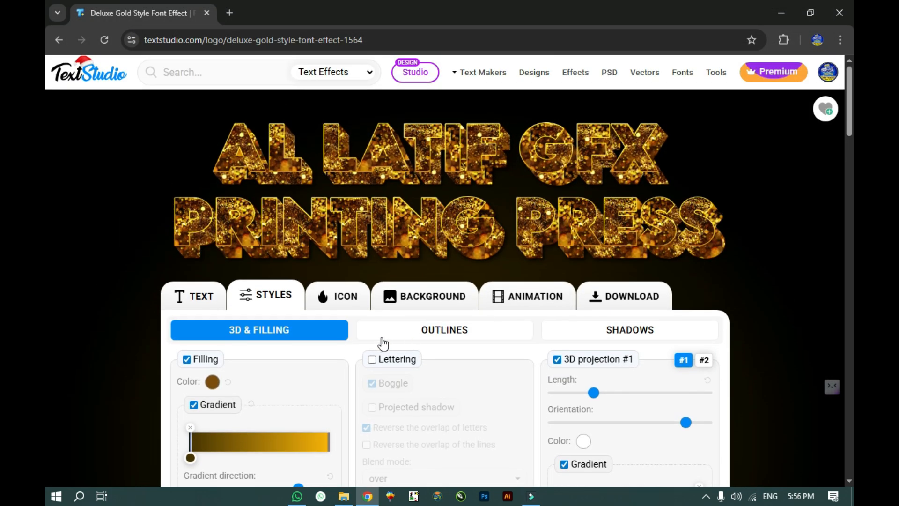
click(398, 342)
scroll(215, 344, down, 1)
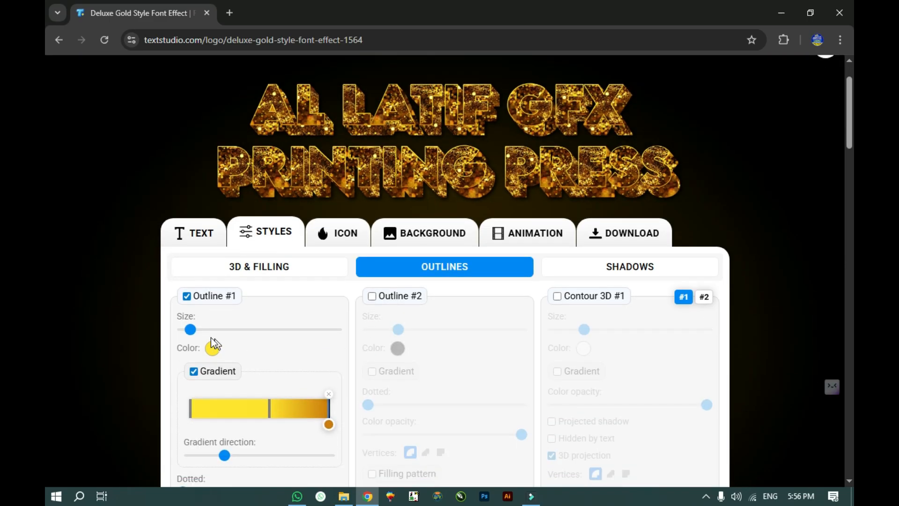
scroll(305, 250, up, 1)
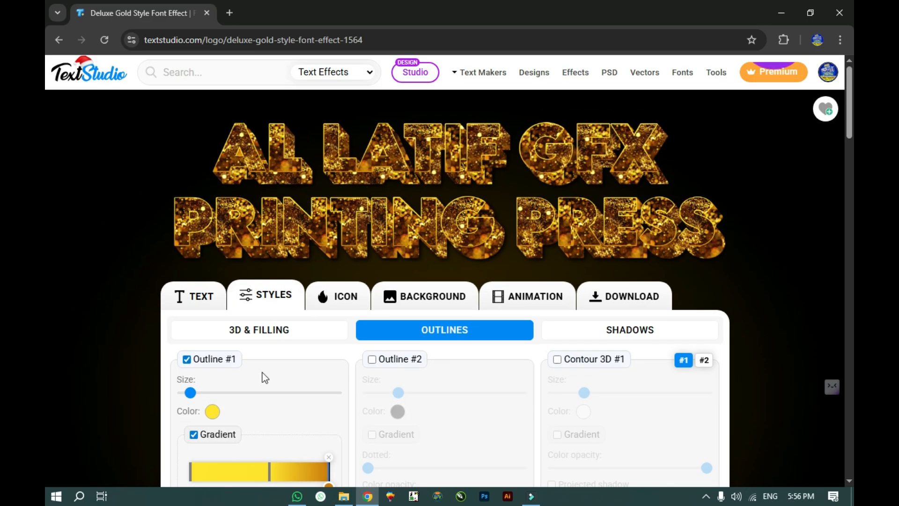
scroll(263, 373, down, 1)
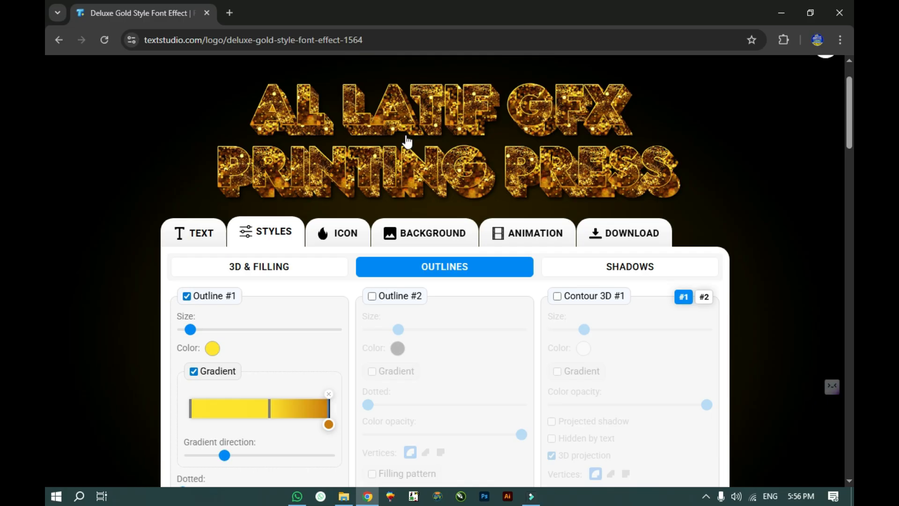
scroll(303, 320, down, 1)
scroll(321, 260, up, 2)
scroll(318, 336, down, 2)
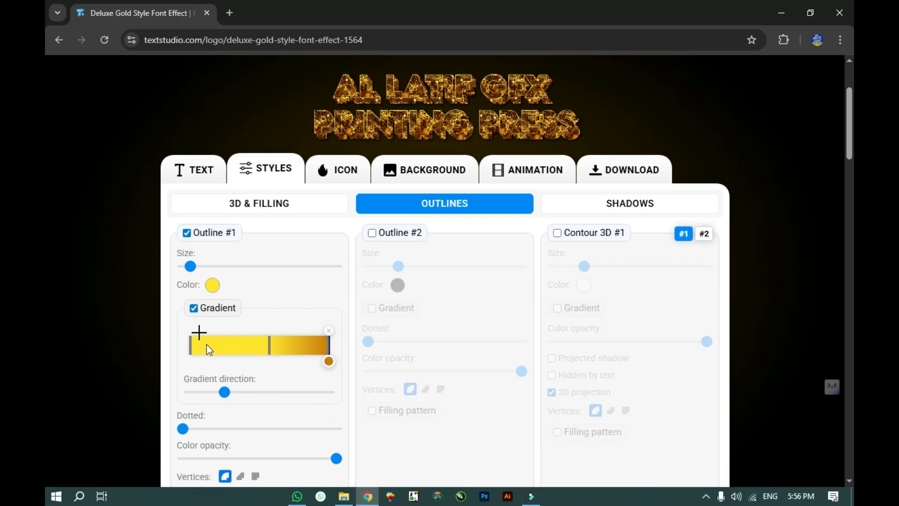
scroll(232, 366, down, 2)
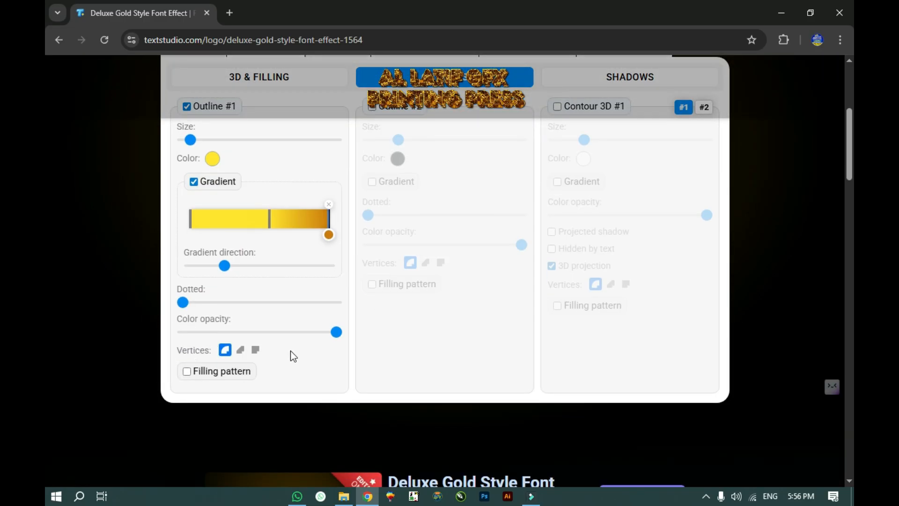
scroll(291, 355, up, 2)
scroll(281, 367, down, 2)
click(176, 353)
scroll(256, 376, up, 5)
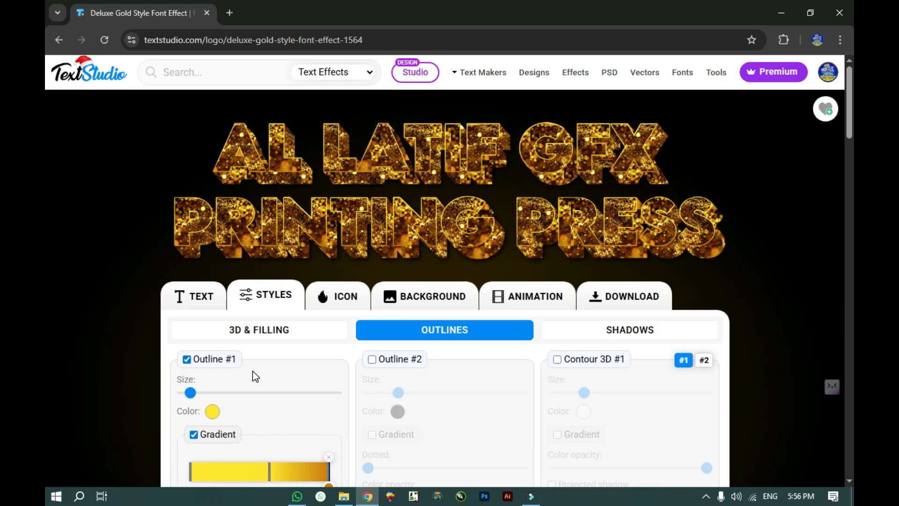
Step: Turn to the SHADOWS settings and adjust Outer shadow #1 size, trying 25%
click(608, 329)
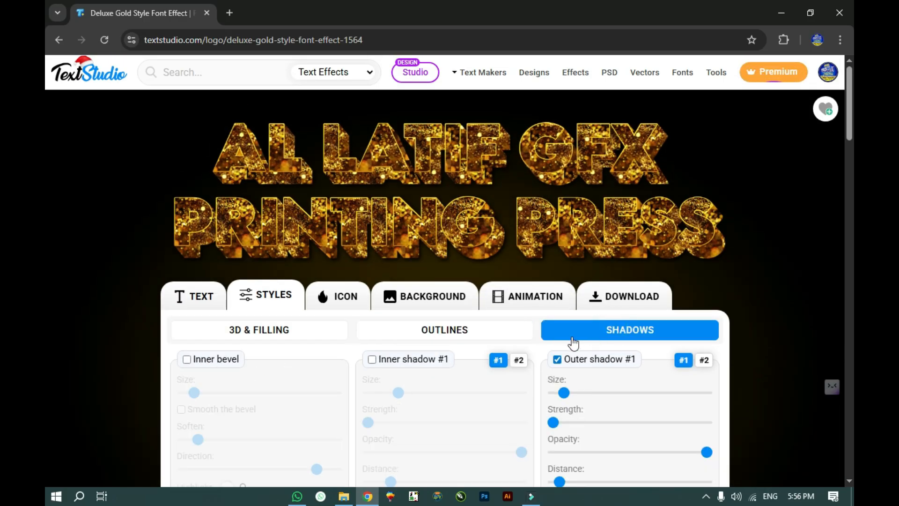
scroll(253, 287, down, 2)
scroll(252, 281, down, 1)
scroll(349, 267, up, 3)
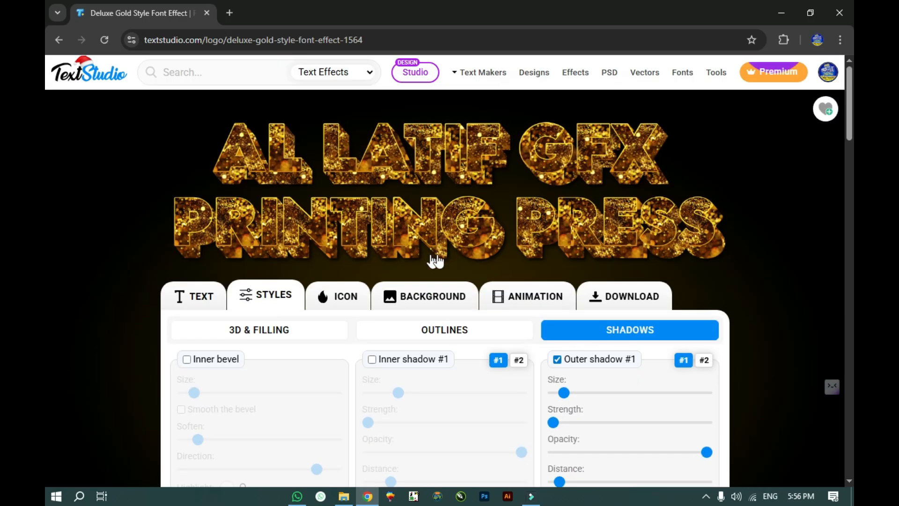
scroll(726, 276, down, 2)
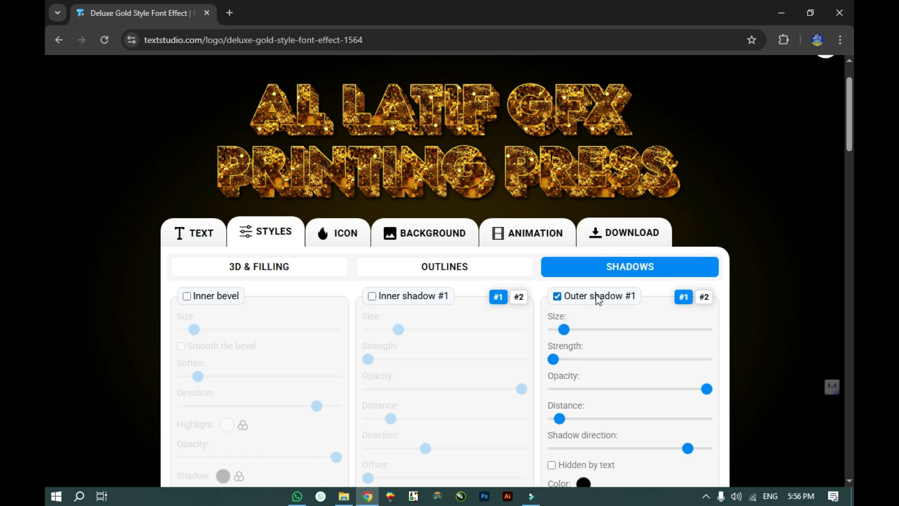
drag(564, 329, 617, 324)
scroll(337, 211, up, 2)
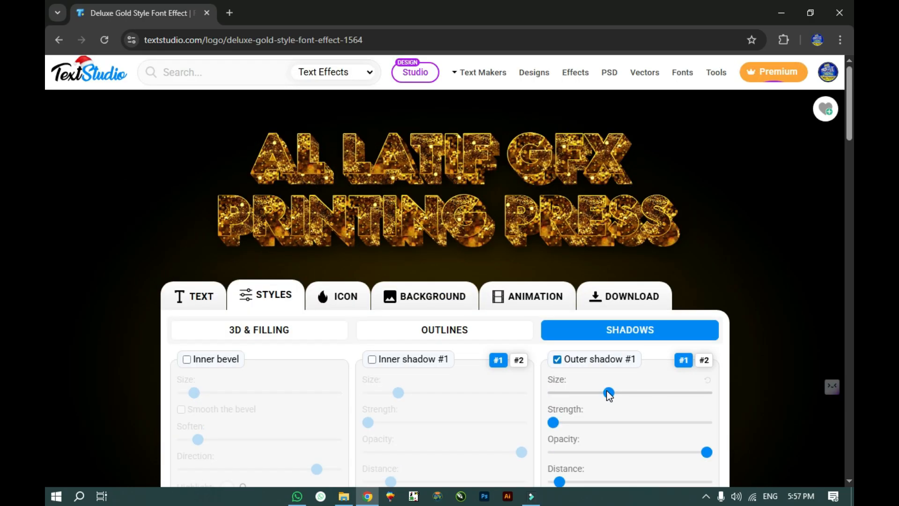
drag(608, 392, 570, 392)
scroll(570, 277, down, 4)
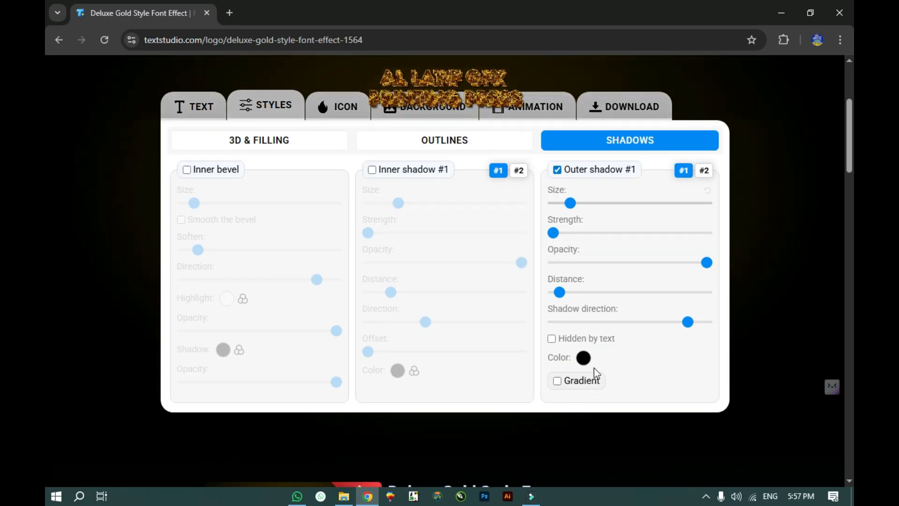
Step: Try a near-white shadow colour and resize the outer shadow, settling at about 44%
click(583, 358)
click(598, 178)
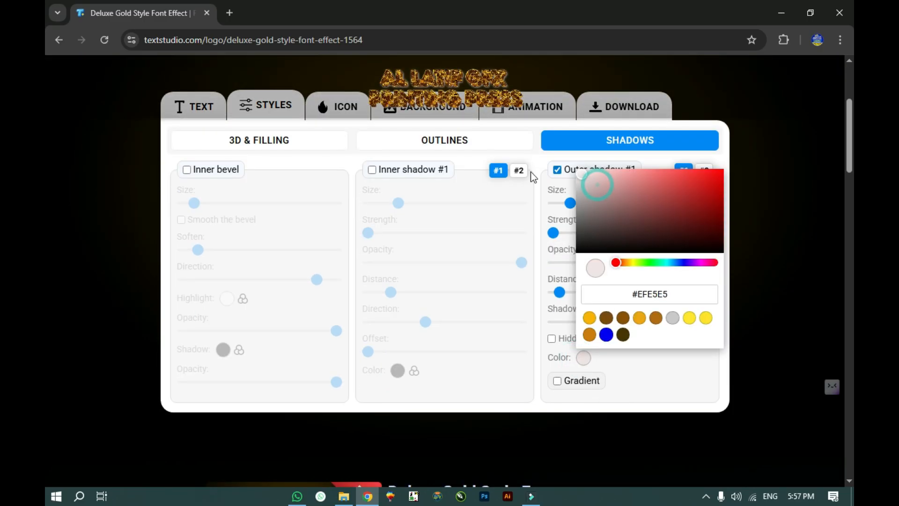
click(477, 288)
scroll(526, 291, up, 4)
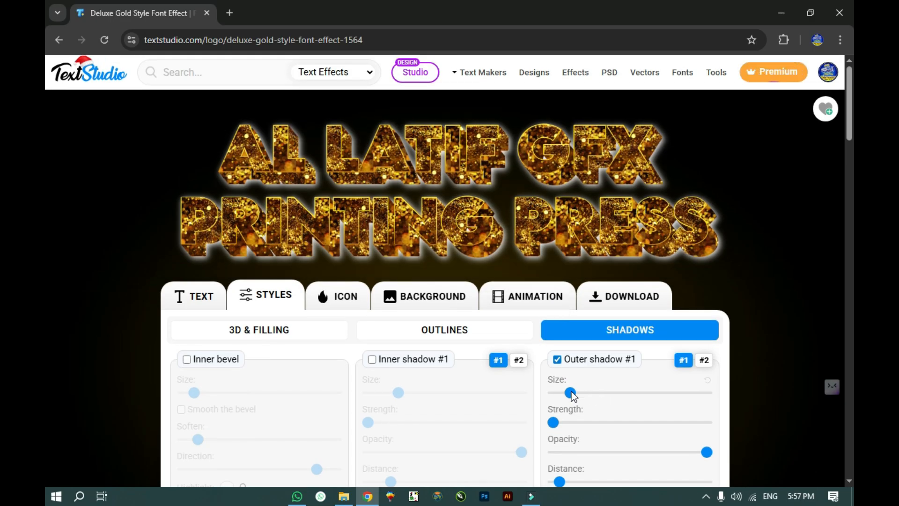
drag(570, 392, 542, 389)
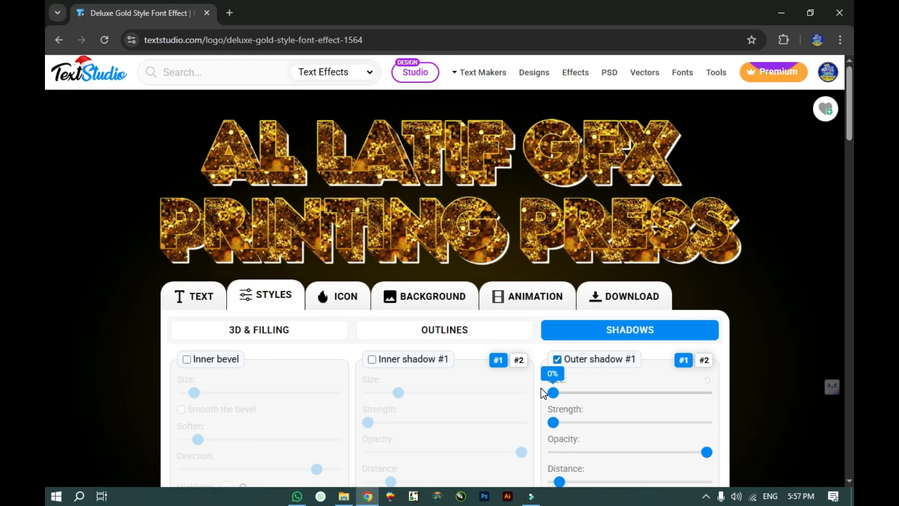
click(594, 392)
drag(648, 397, 713, 404)
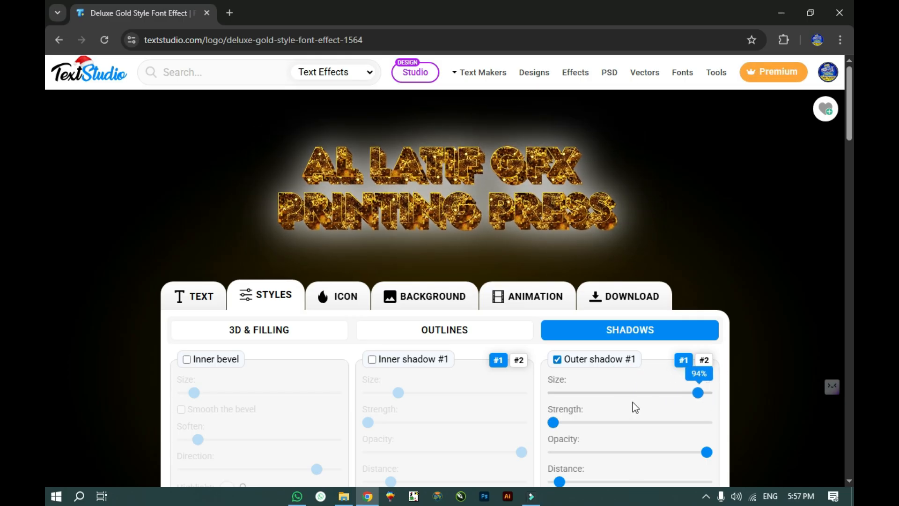
drag(633, 403, 621, 400)
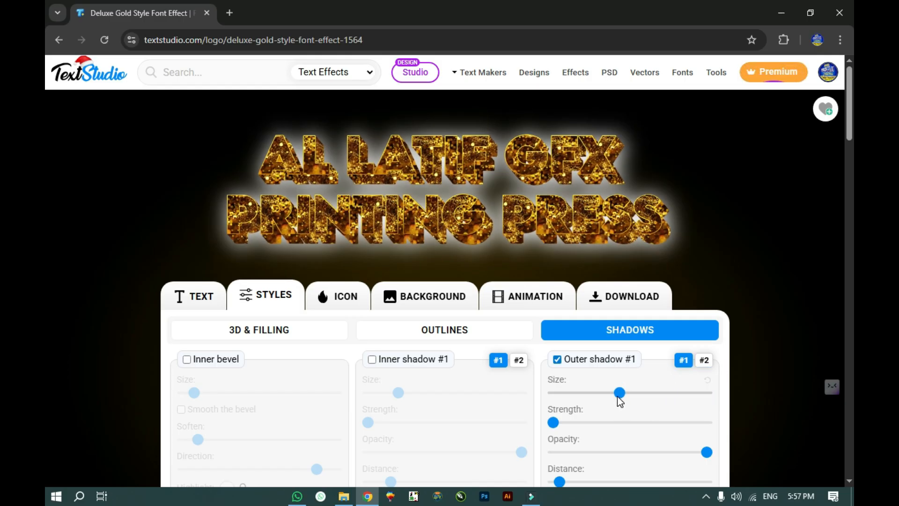
scroll(618, 402, down, 4)
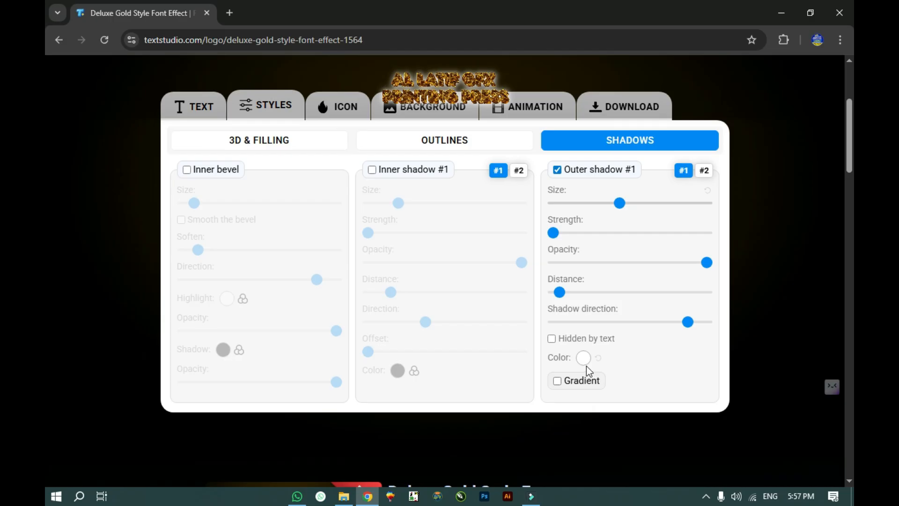
Step: Change the outer shadow colour to black and lower its strength to a low value
click(584, 361)
drag(666, 213, 719, 311)
click(639, 388)
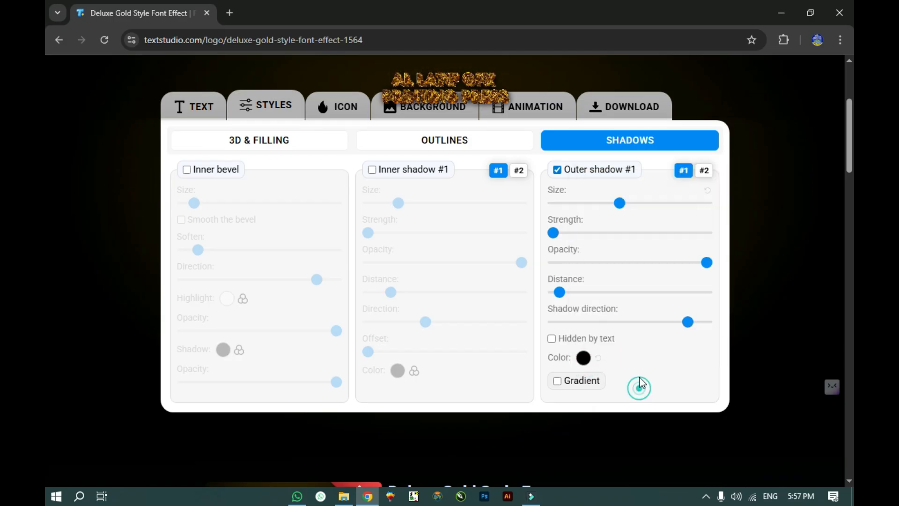
scroll(618, 313, up, 3)
drag(554, 359, 592, 358)
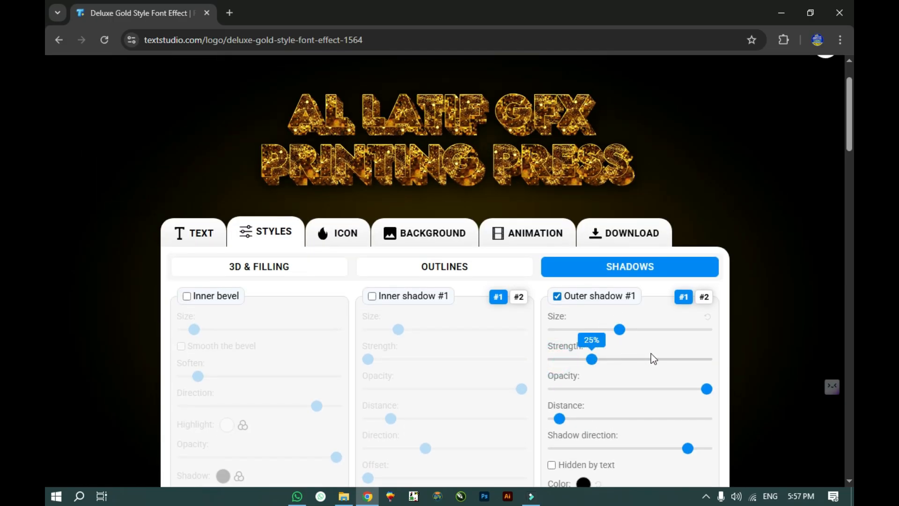
drag(650, 353, 558, 331)
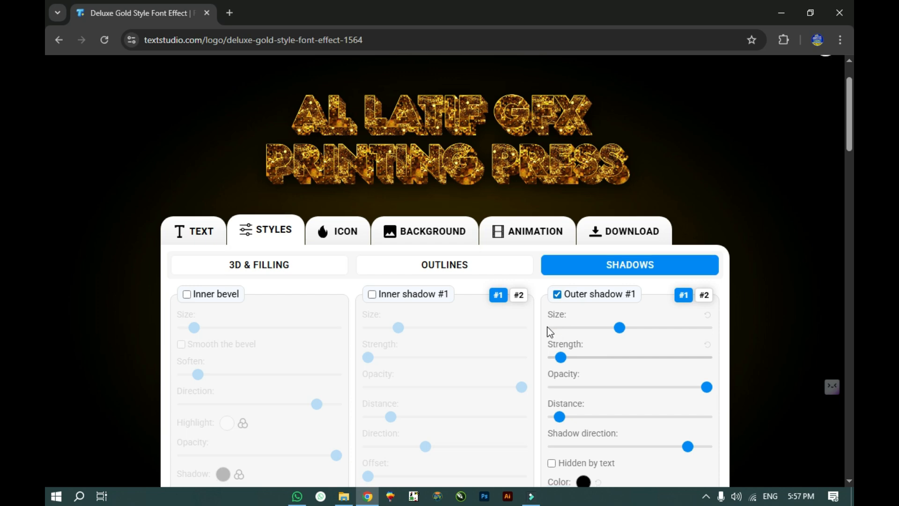
scroll(547, 327, down, 1)
scroll(552, 328, up, 3)
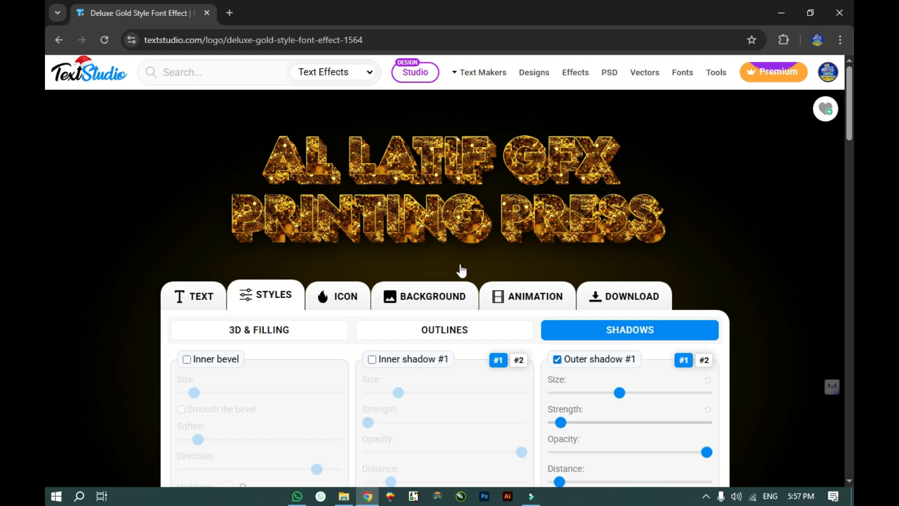
scroll(460, 269, down, 3)
scroll(628, 397, up, 2)
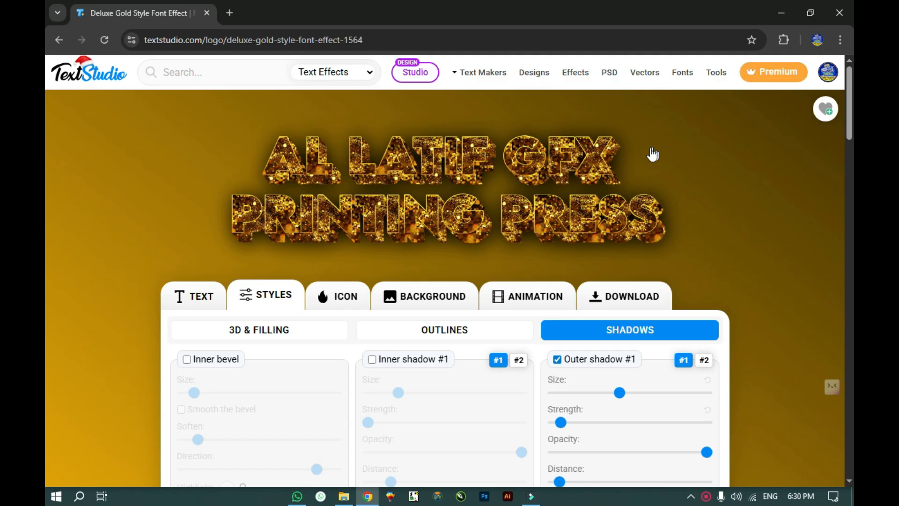
Step: Return to 3D & Filling and switch off the glitter pattern on the letters and 3D sides
click(274, 330)
scroll(522, 326, down, 3)
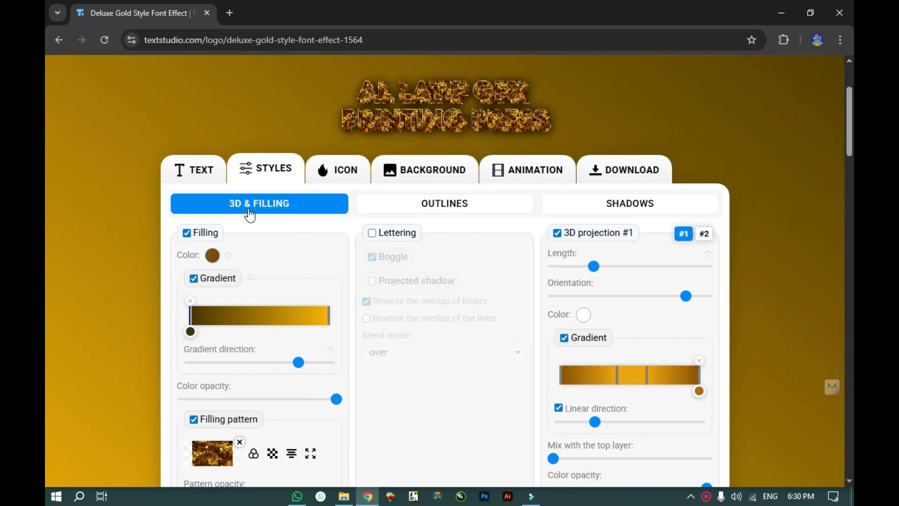
scroll(213, 351, down, 2)
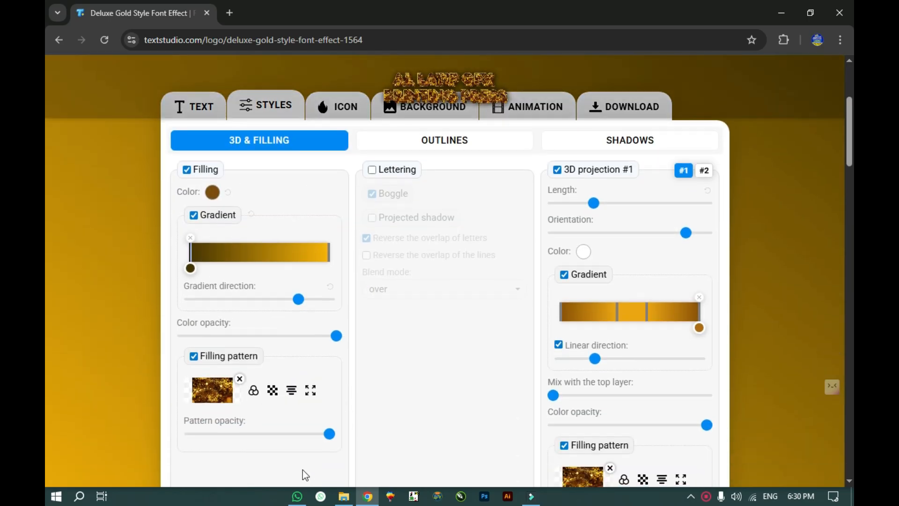
click(193, 359)
scroll(501, 407, down, 2)
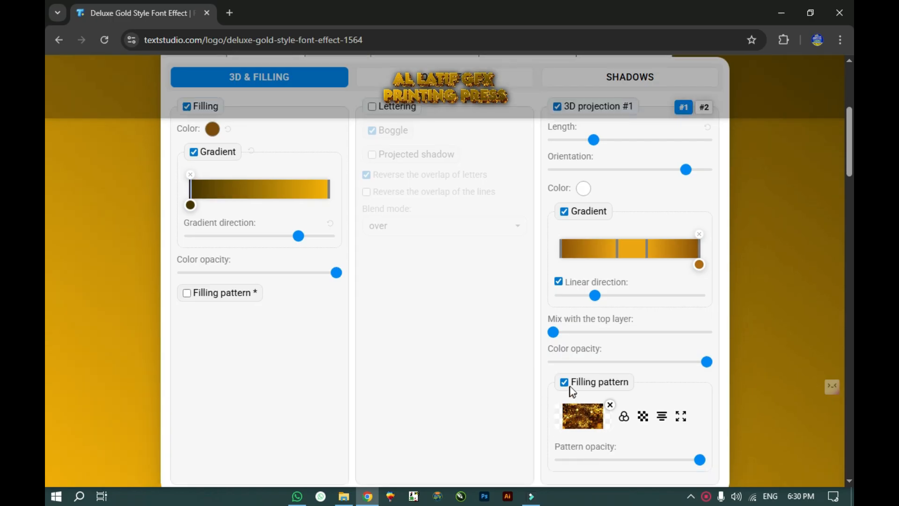
click(565, 382)
Step: Re-enable the glitter filling pattern on the letters
scroll(310, 363, up, 6)
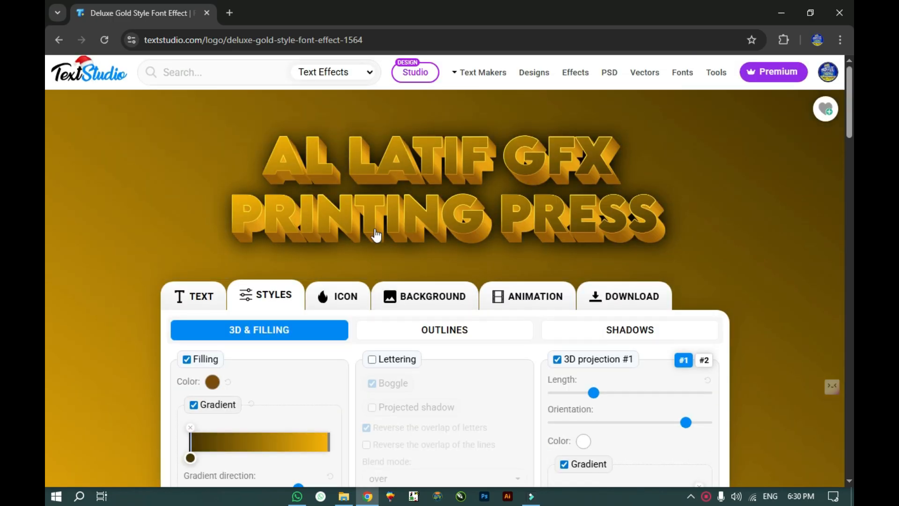
scroll(193, 377, down, 4)
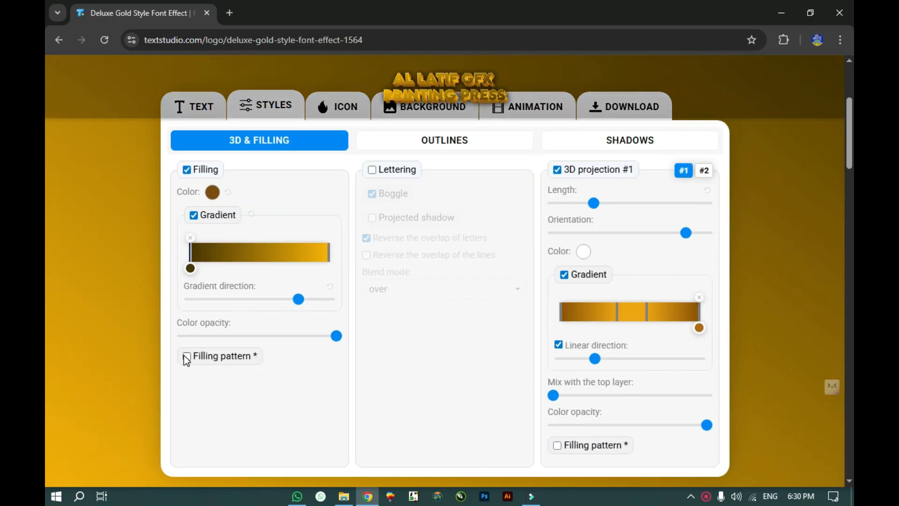
click(187, 357)
scroll(407, 277, up, 6)
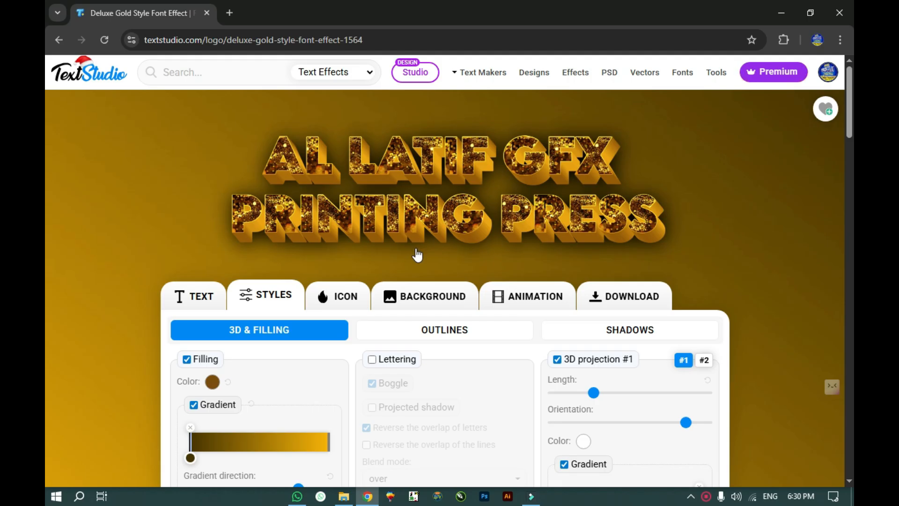
scroll(503, 305, down, 2)
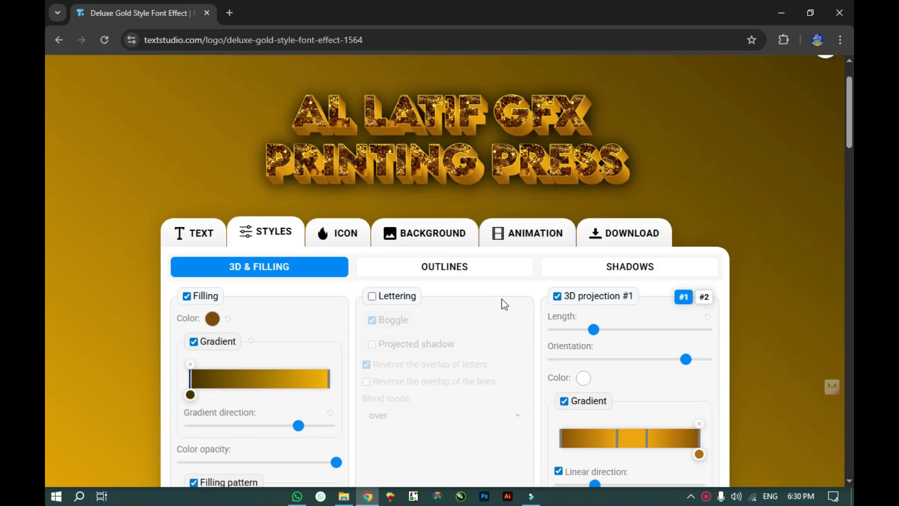
click(339, 241)
Step: Add the YouTube icon beside the gold text
scroll(318, 315, down, 3)
scroll(271, 381, up, 3)
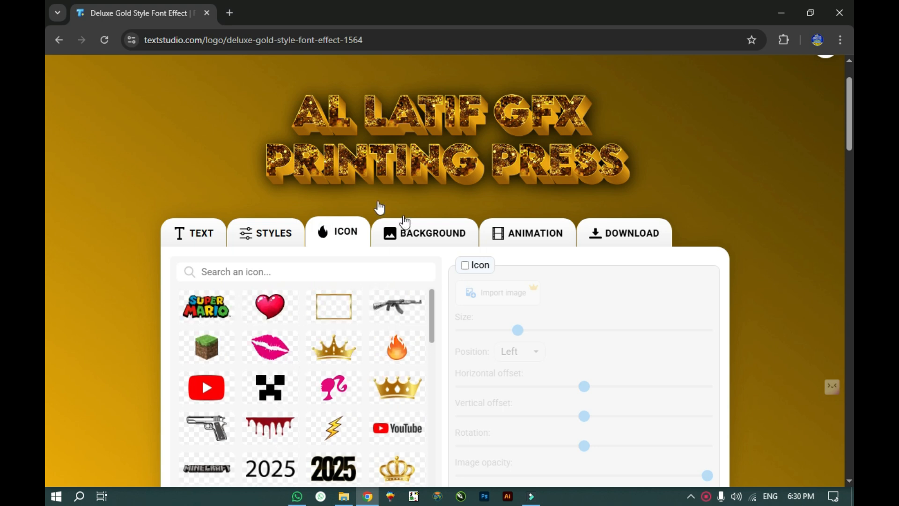
scroll(276, 319, down, 1)
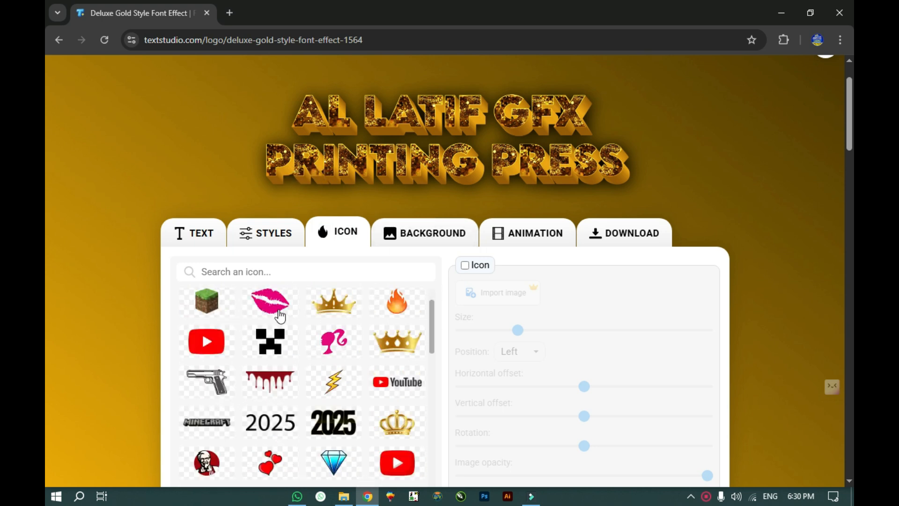
scroll(280, 317, down, 1)
click(209, 318)
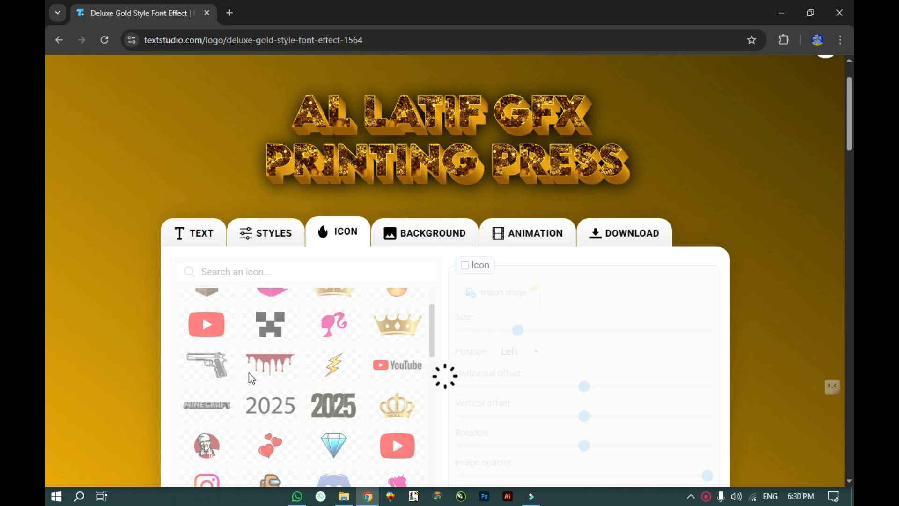
Step: Remove the YouTube icon, leaving only the two glittering text lines
scroll(333, 395, down, 1)
scroll(341, 396, up, 2)
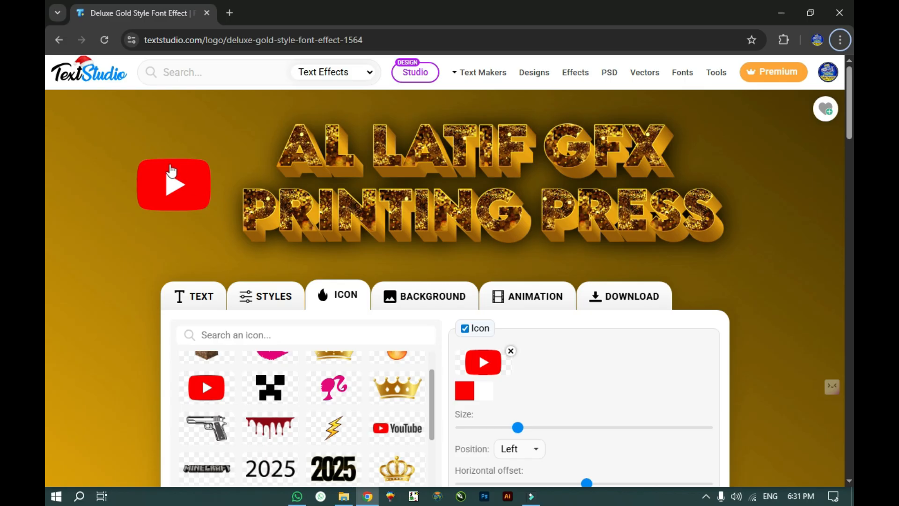
scroll(626, 353, down, 2)
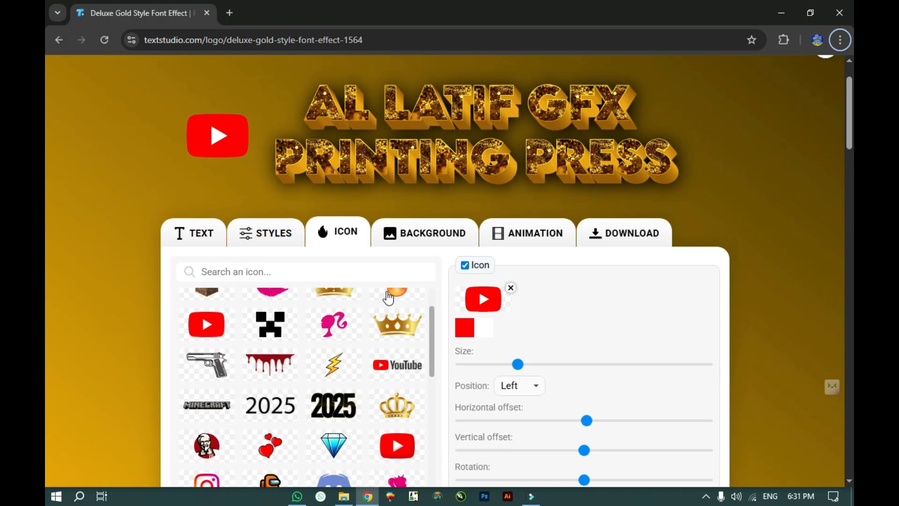
scroll(563, 361, down, 2)
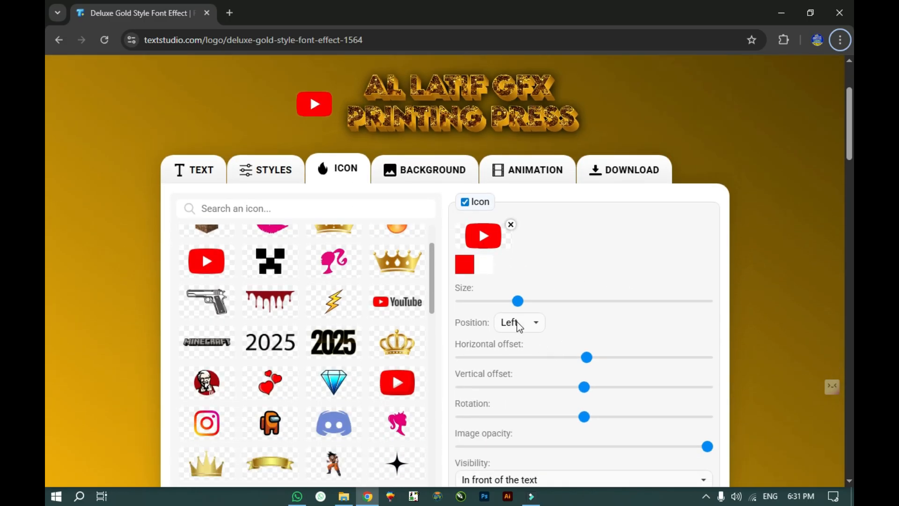
scroll(594, 375, down, 3)
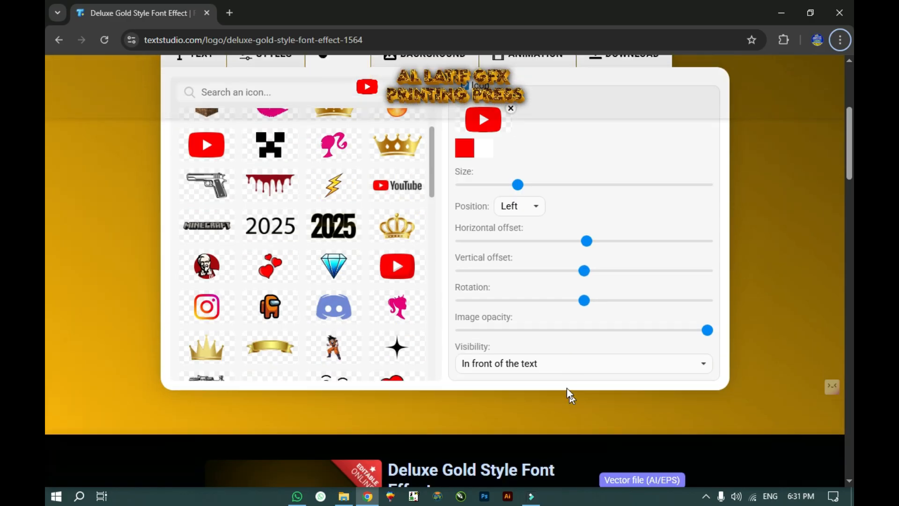
scroll(546, 338, up, 3)
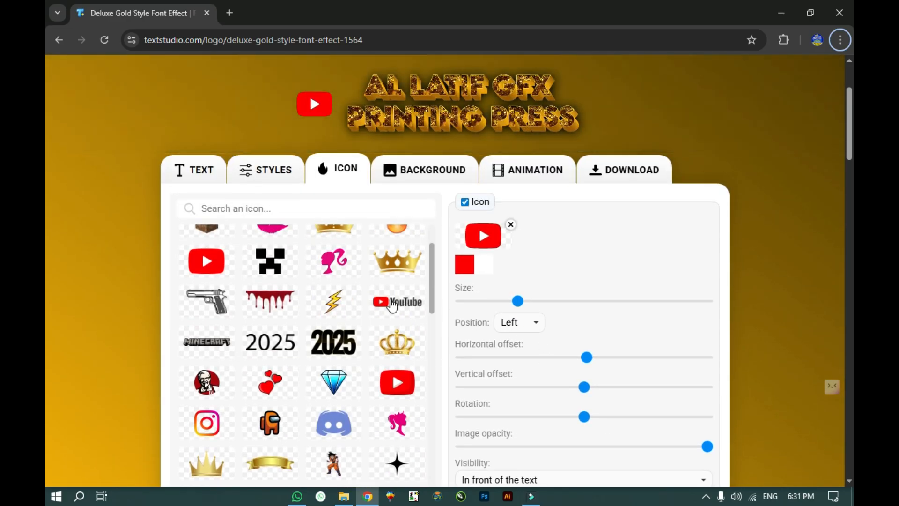
click(511, 224)
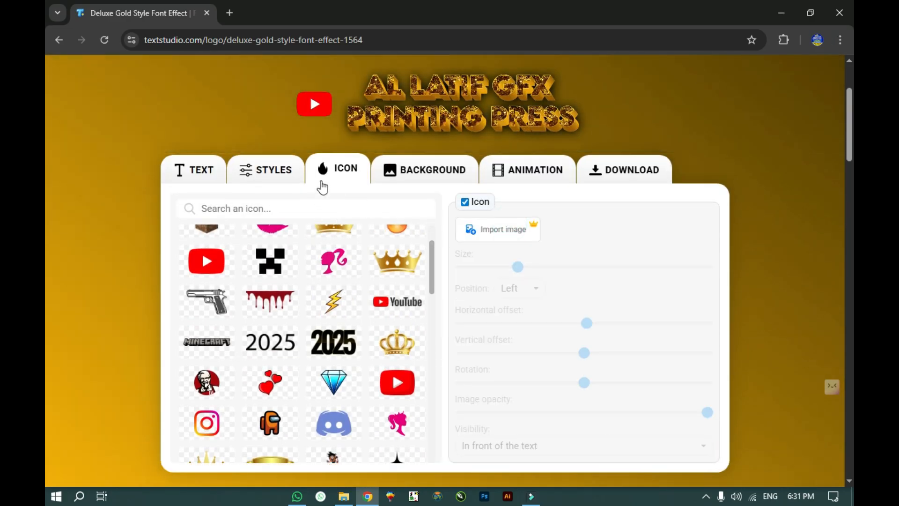
Step: Set the background to the Dark Blue Brick Wall preset
click(394, 173)
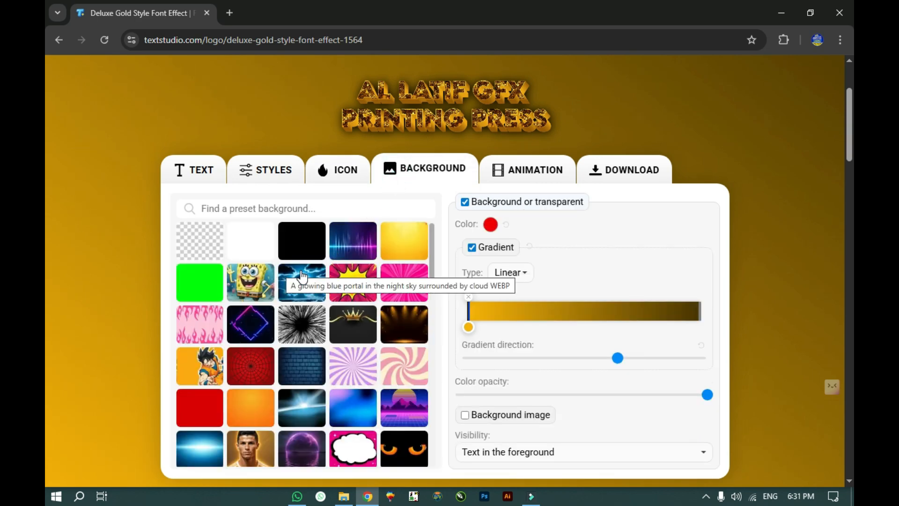
scroll(288, 285, down, 3)
scroll(305, 312, up, 3)
scroll(423, 147, up, 3)
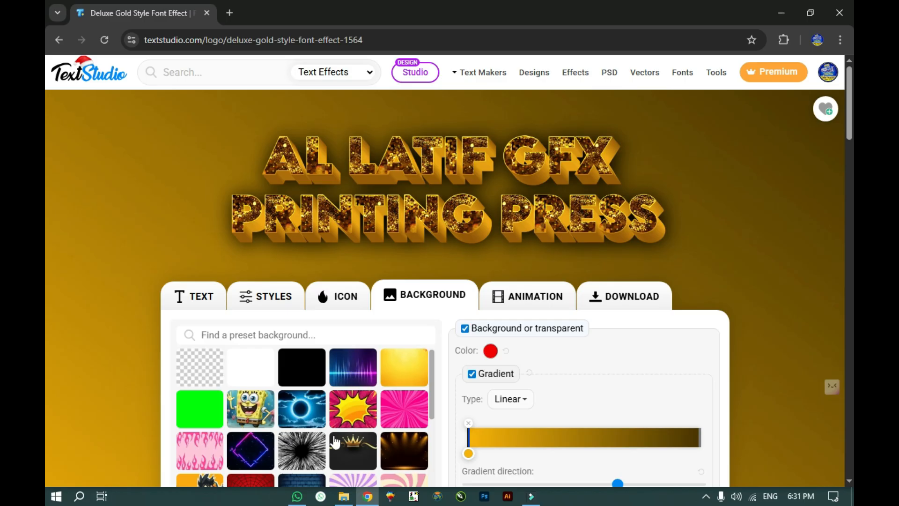
scroll(313, 445, down, 1)
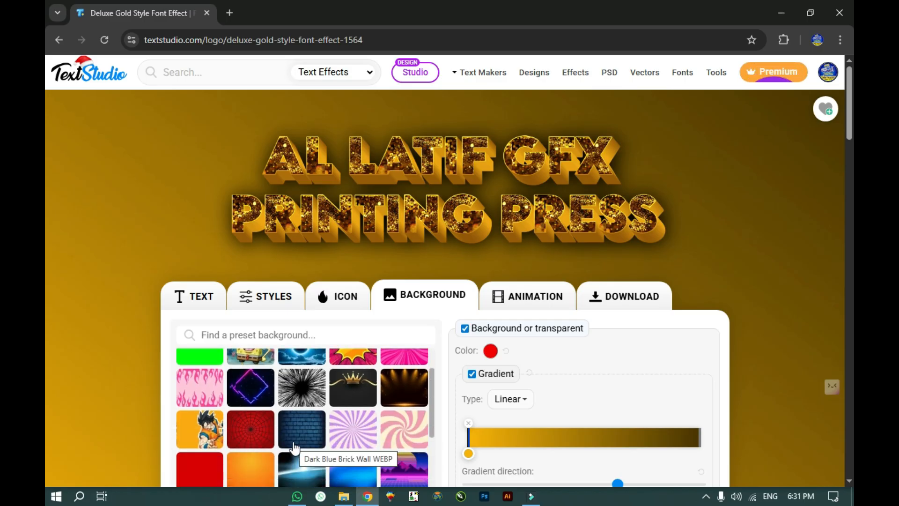
click(293, 445)
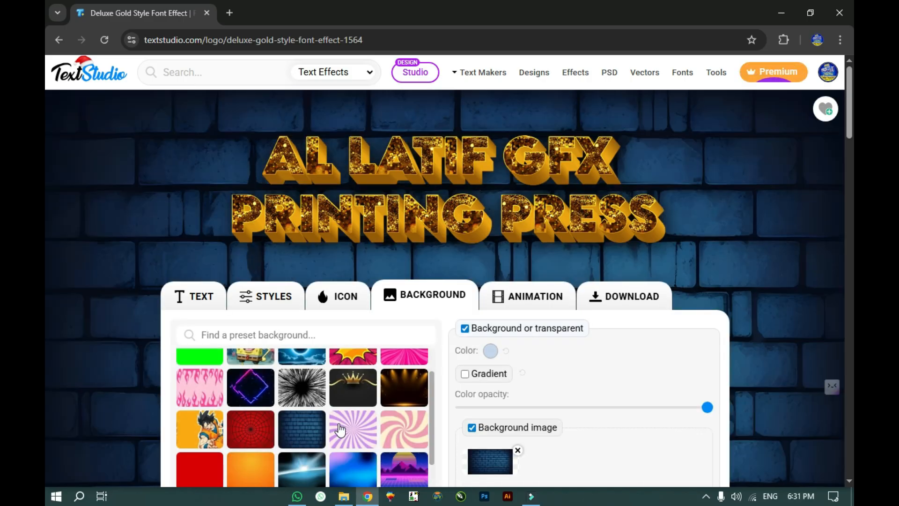
scroll(294, 447, up, 2)
click(507, 292)
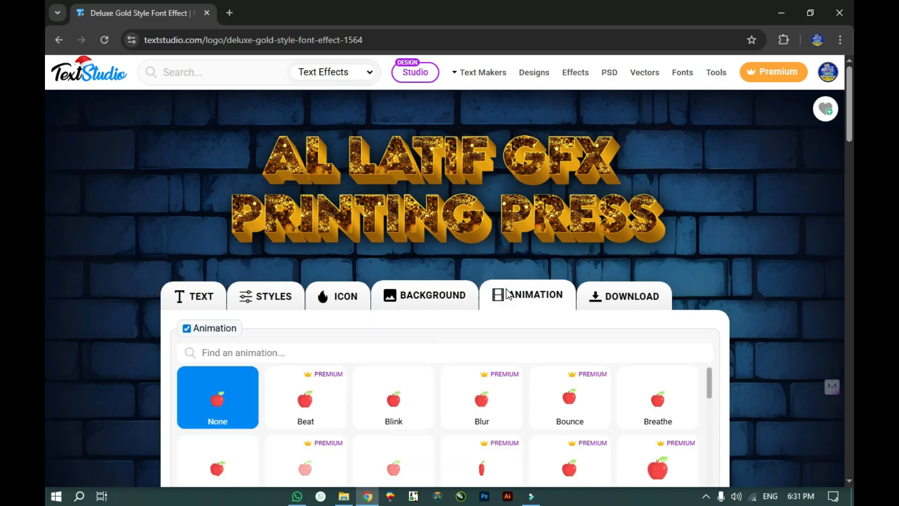
Step: Apply the Blink animation instead of premium-only Beat, then view the download options
click(318, 404)
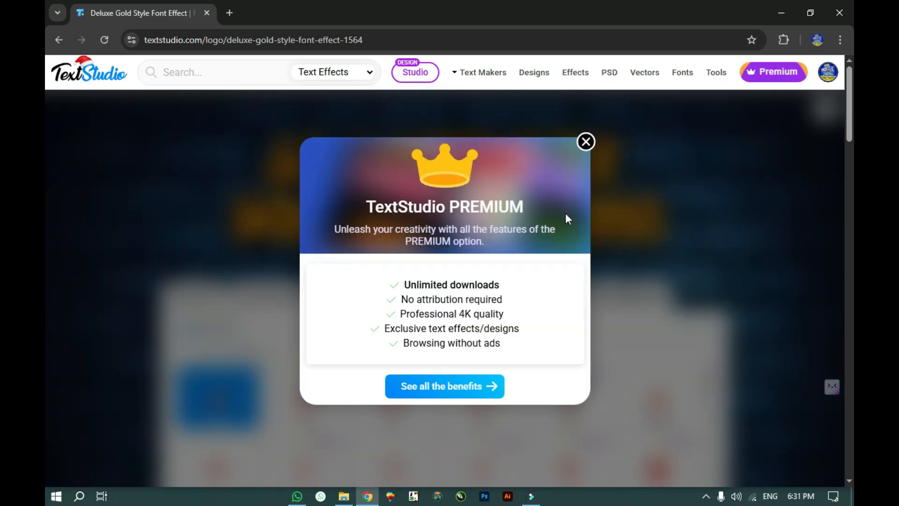
click(586, 141)
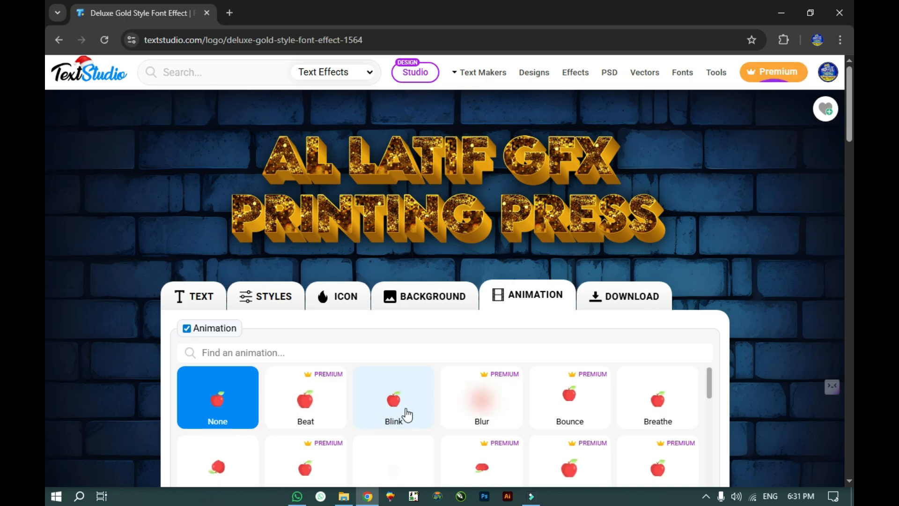
click(381, 416)
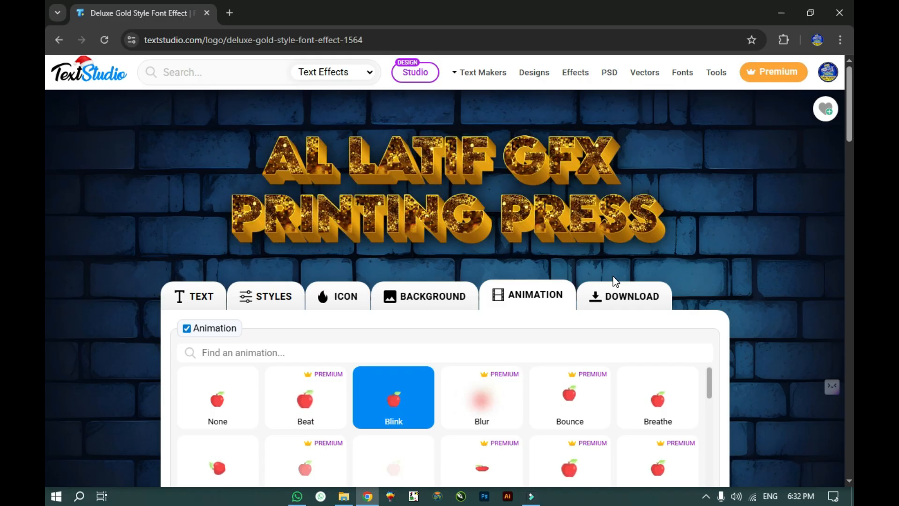
click(627, 297)
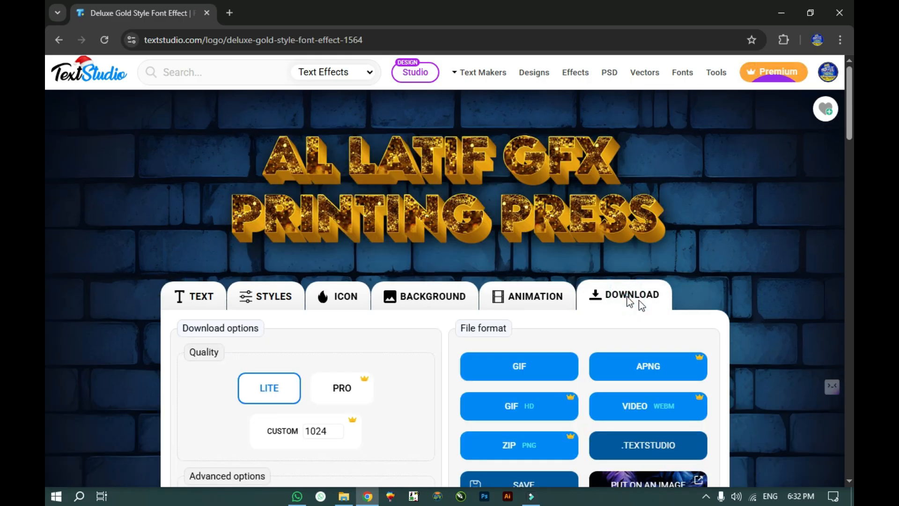
Step: Set the animation back to None so downloads offer PNG, transparent PNG, JPG and PDF
scroll(411, 249, down, 1)
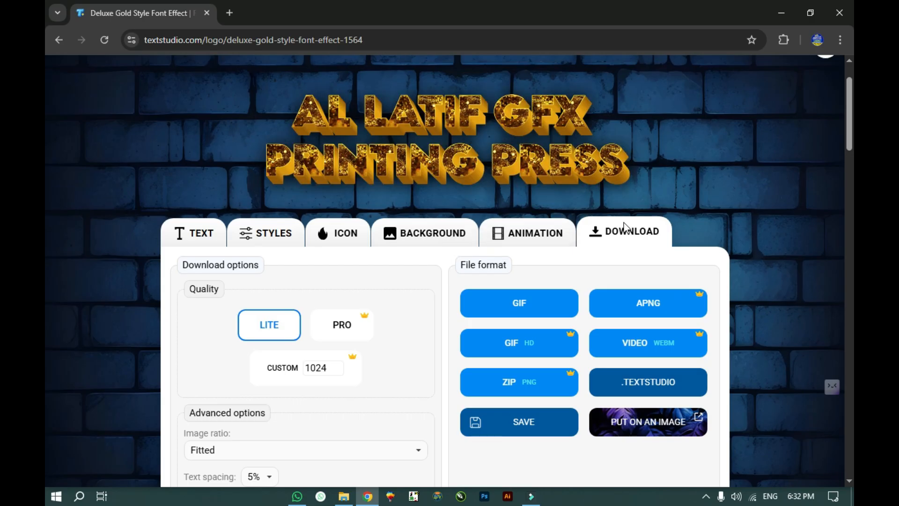
scroll(458, 262, down, 1)
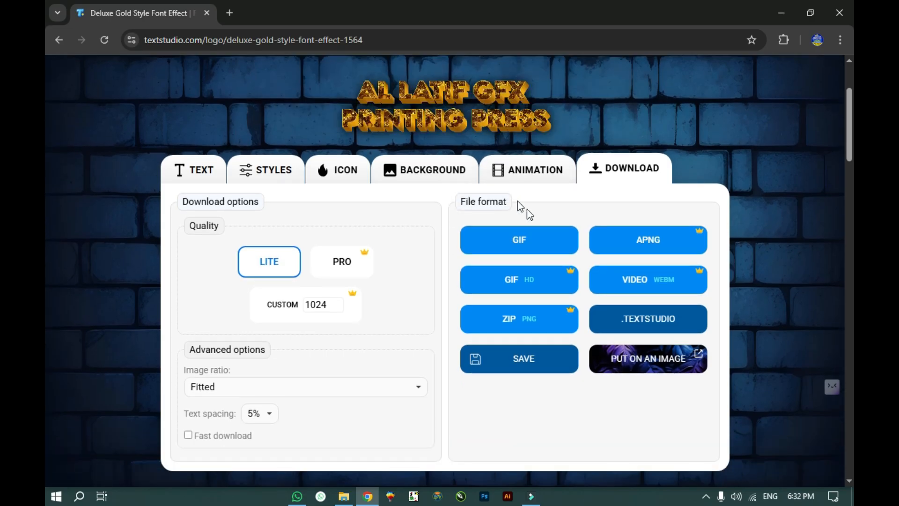
scroll(486, 242, up, 2)
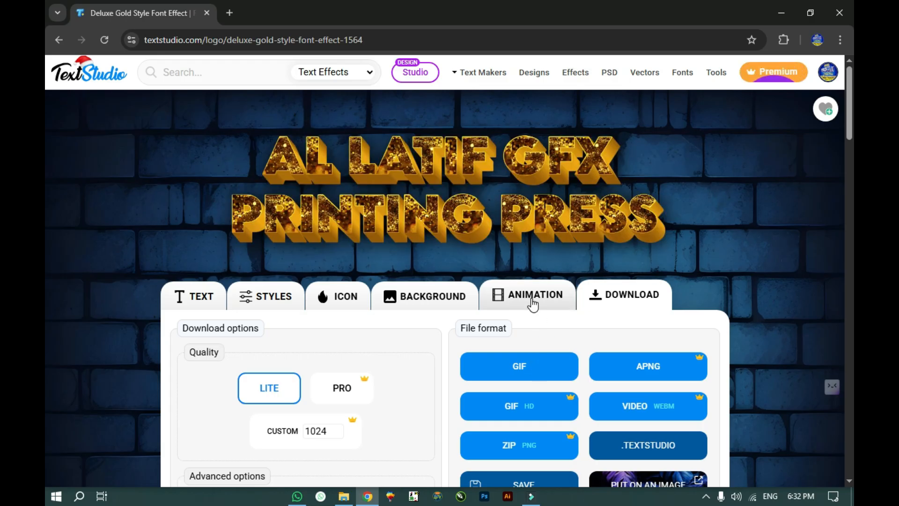
scroll(591, 415, down, 1)
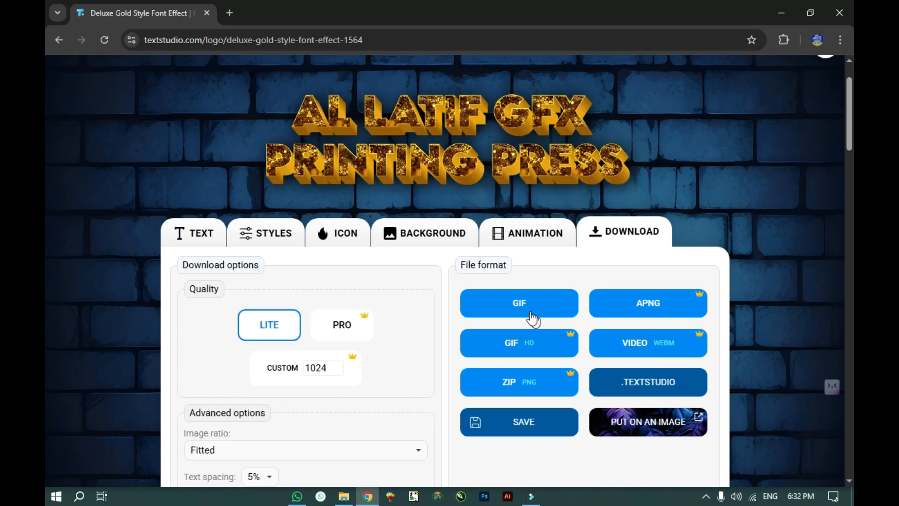
scroll(533, 319, up, 1)
click(505, 295)
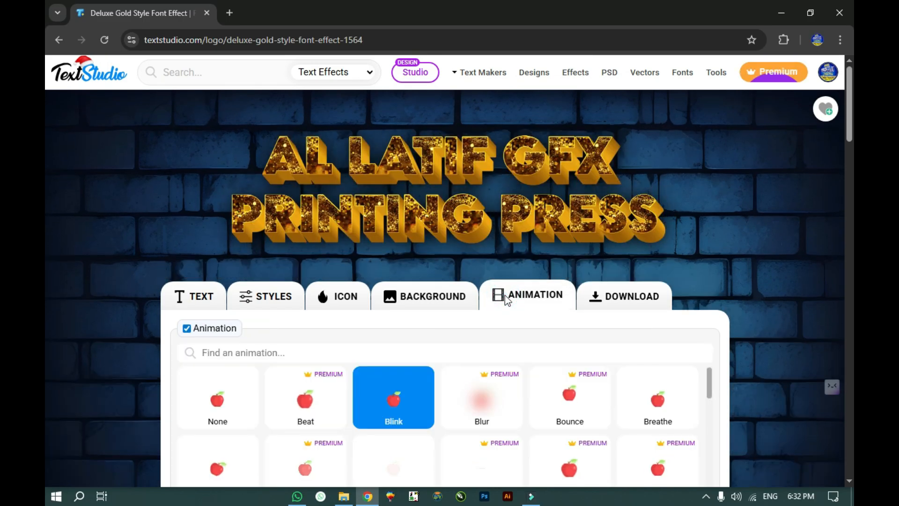
scroll(173, 373, down, 1)
click(192, 337)
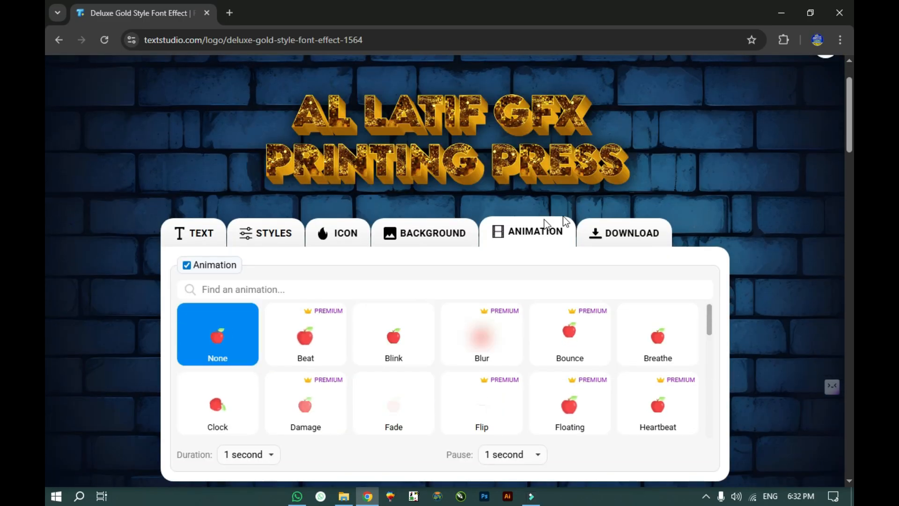
click(601, 237)
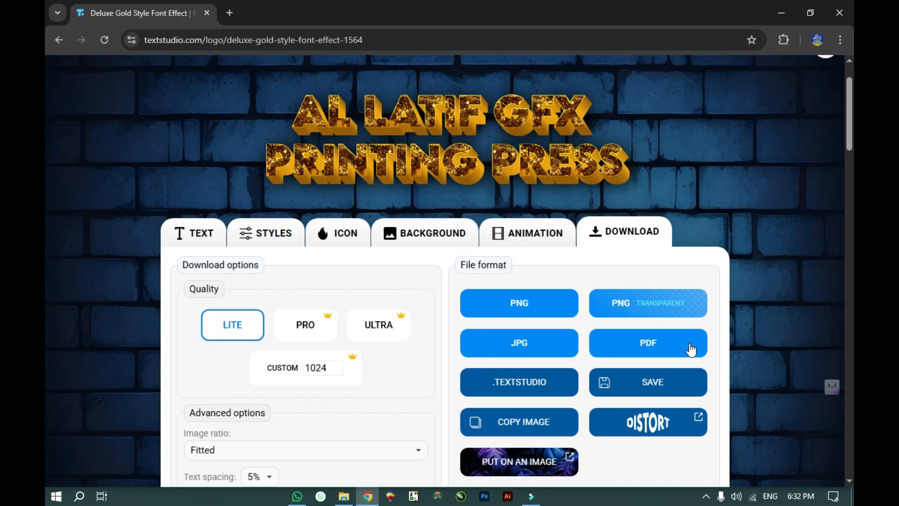
Step: Download the gold brick-wall design as PNG 'AL-LATIF-GFX-PRINTING-PRESS-12-29-2025' and check it in Picture Manager
click(550, 319)
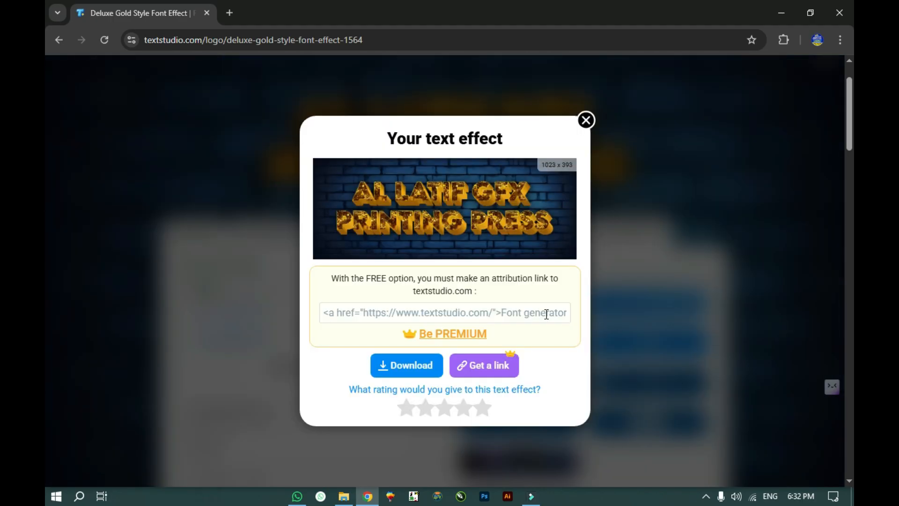
click(406, 365)
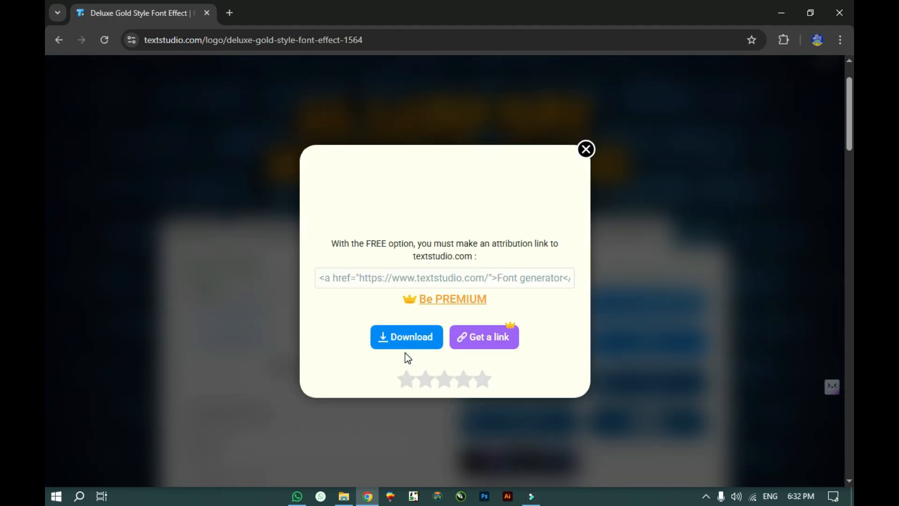
key(Return)
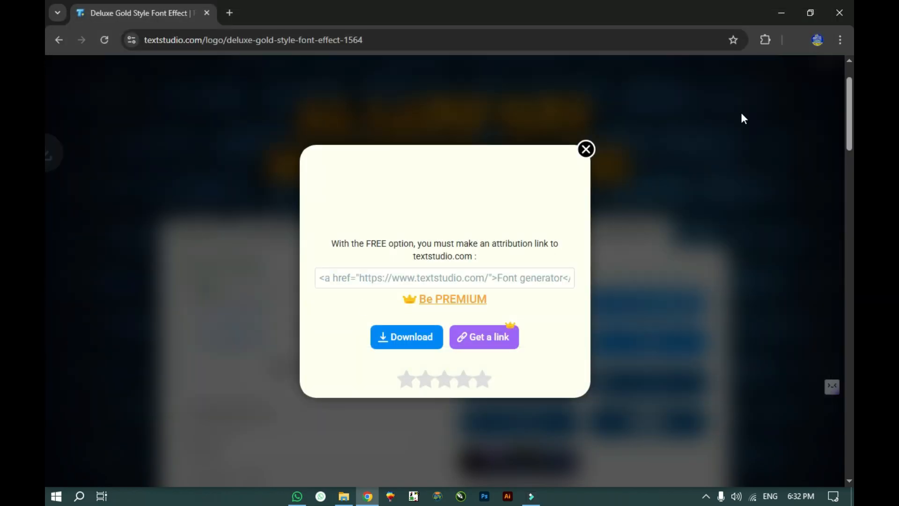
click(709, 65)
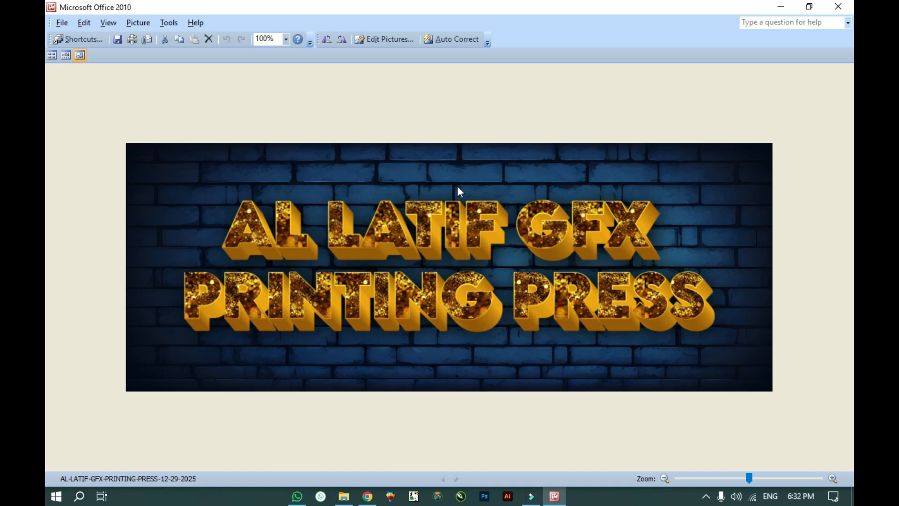
click(841, 6)
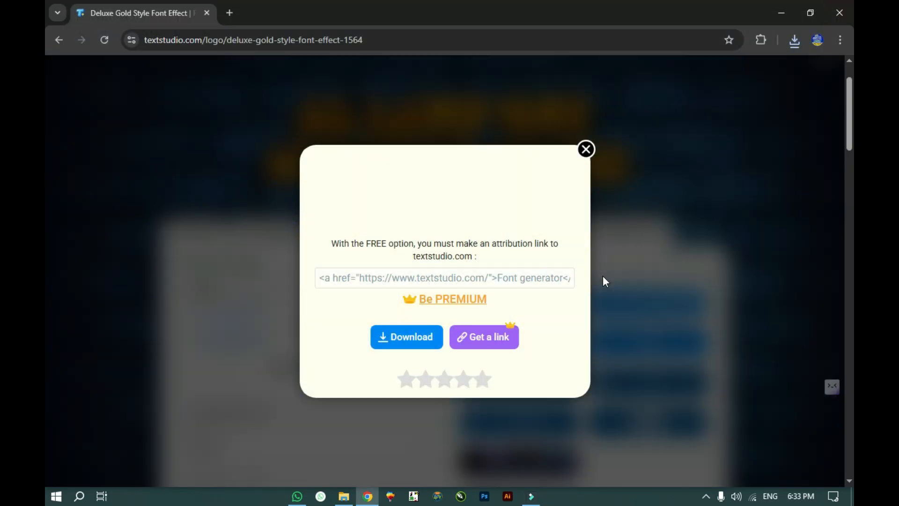
Step: Save a transparent-background PNG of the gold lettering to Downloads and open it
click(587, 150)
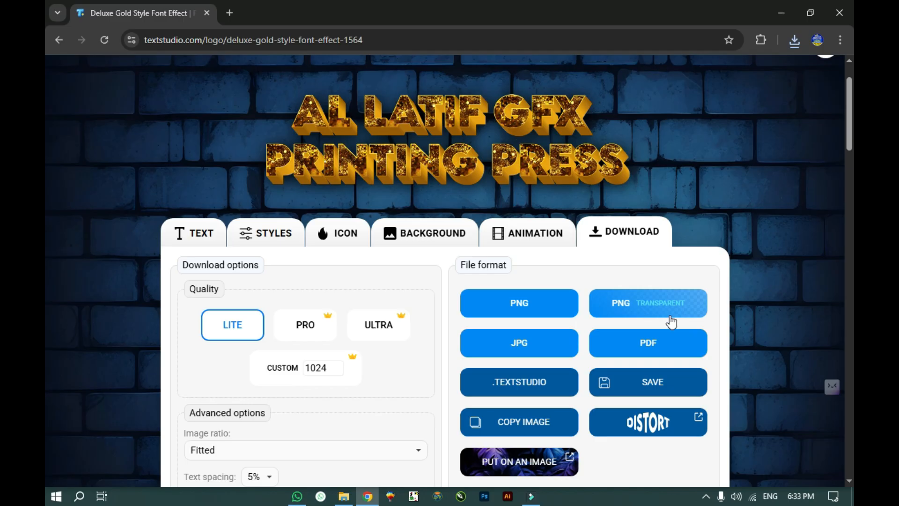
scroll(671, 322, up, 2)
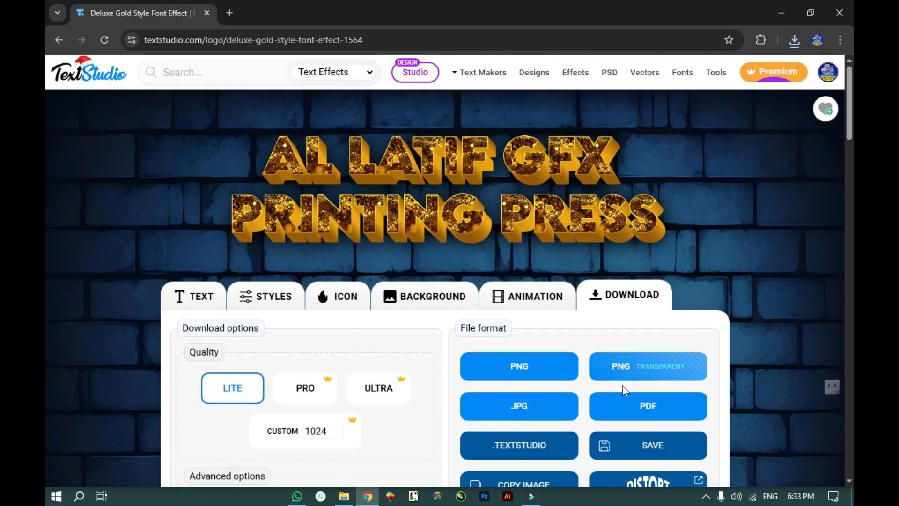
click(612, 366)
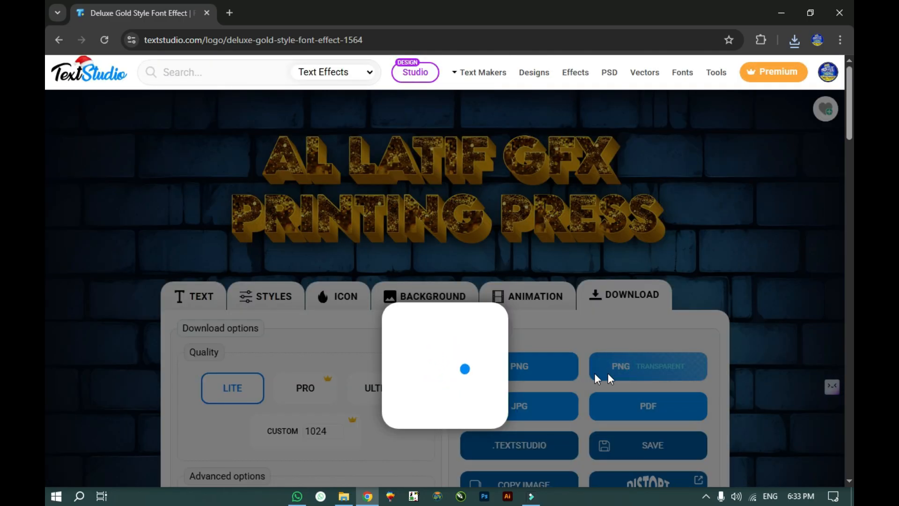
scroll(402, 274, down, 2)
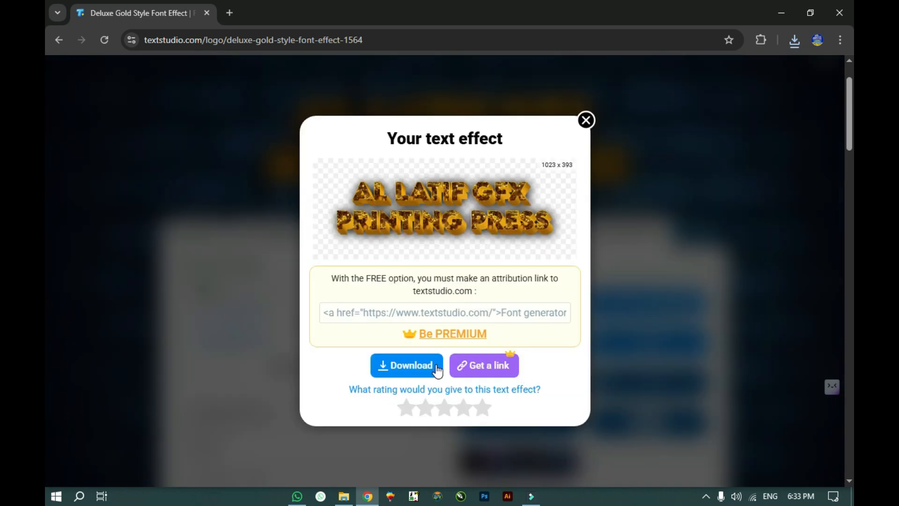
click(403, 367)
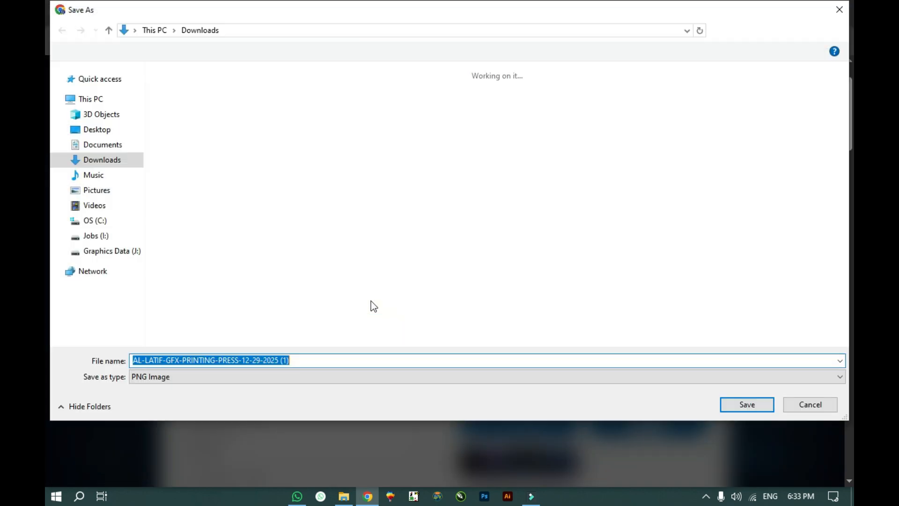
key(Return)
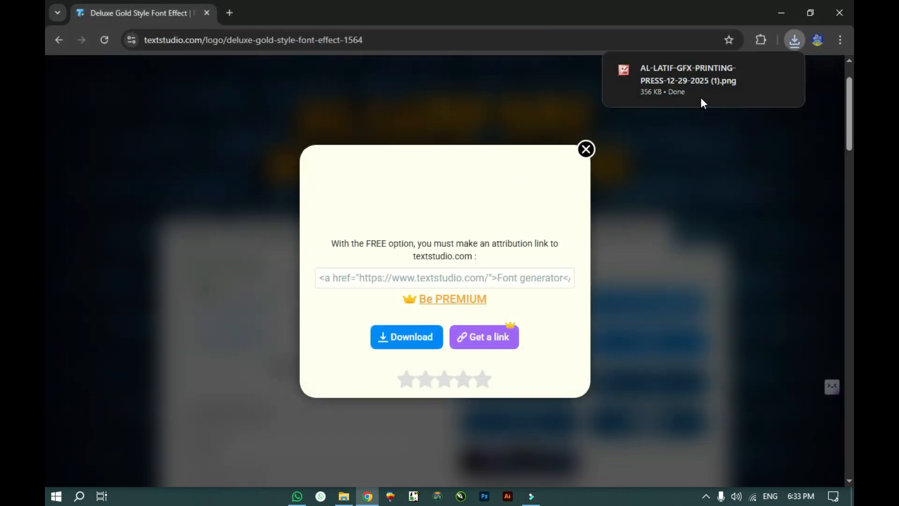
click(649, 80)
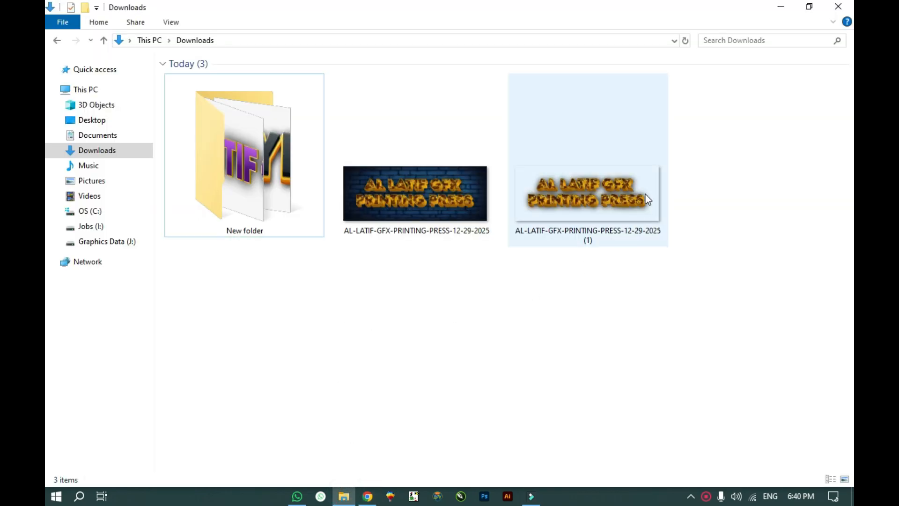
Step: Open the transparent '(1)' PNG in Picture Manager, zoom in and pan to its left edge
click(644, 193)
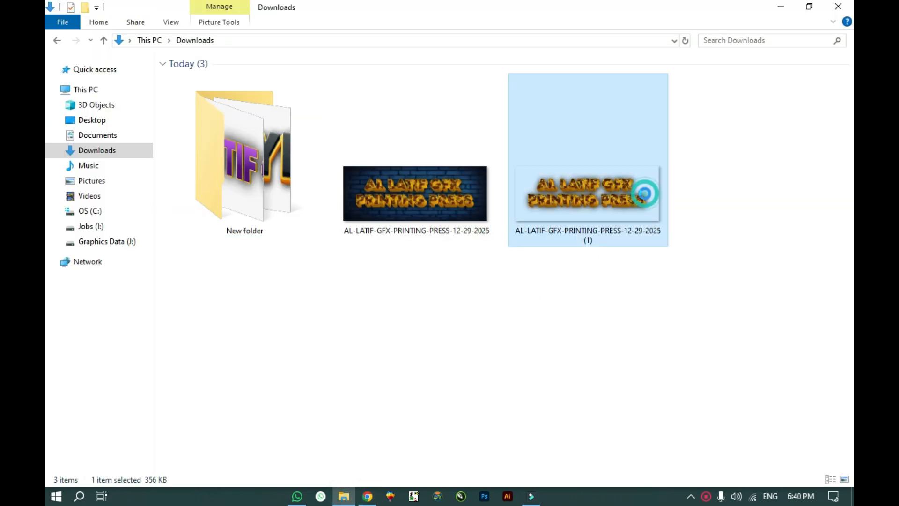
double_click(581, 233)
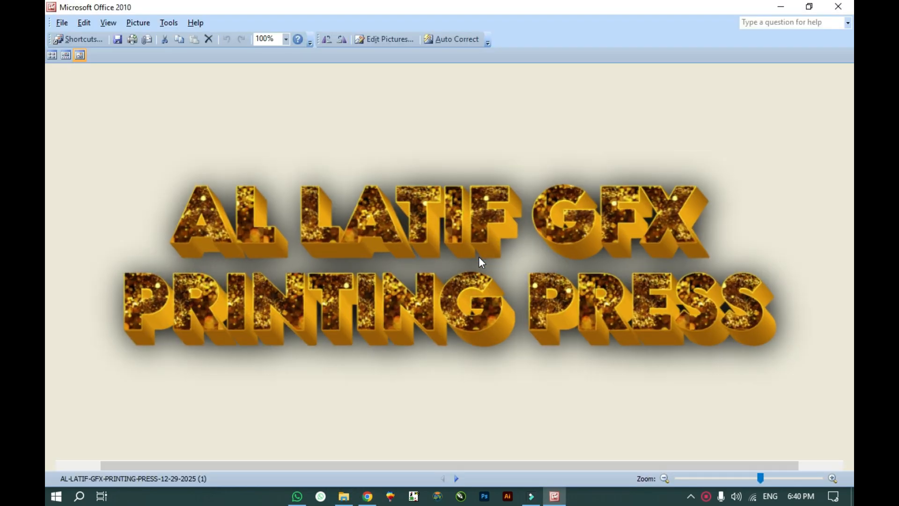
scroll(479, 257, up, 6)
drag(321, 131, 475, 149)
drag(310, 166, 572, 164)
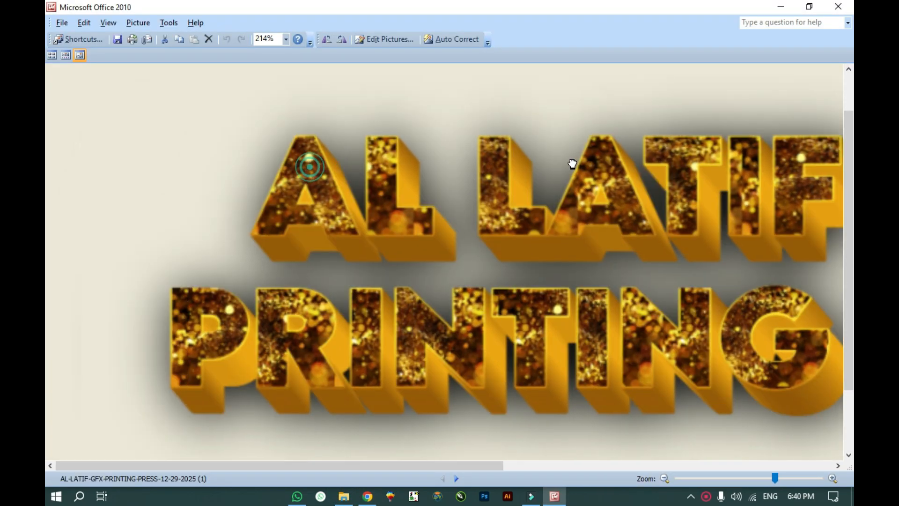
Step: Zoom back out, close Picture Manager, and open the New folder in Downloads
scroll(347, 216, up, 3)
scroll(352, 215, down, 2)
scroll(353, 215, down, 3)
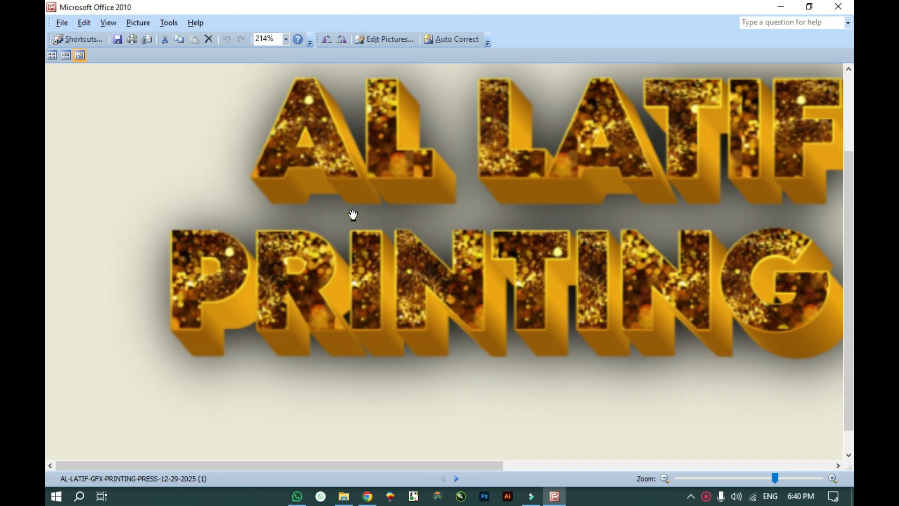
scroll(353, 216, down, 3)
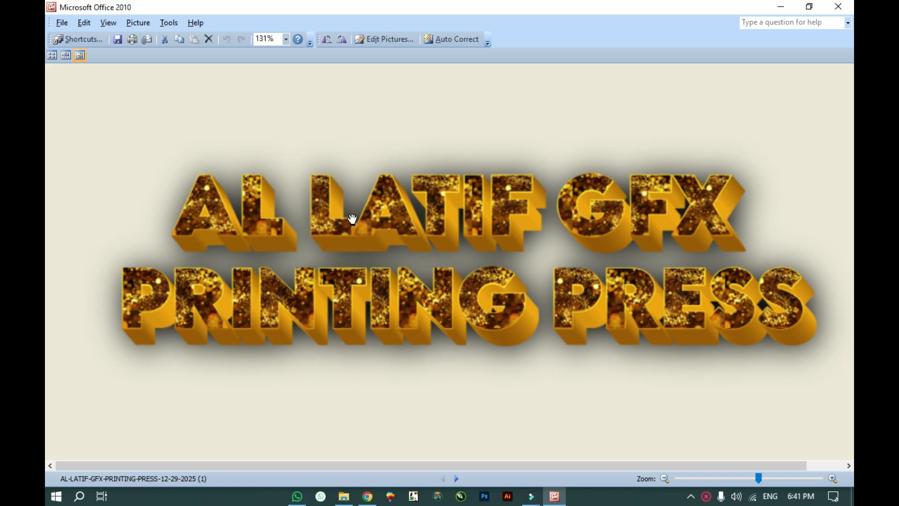
scroll(345, 203, down, 3)
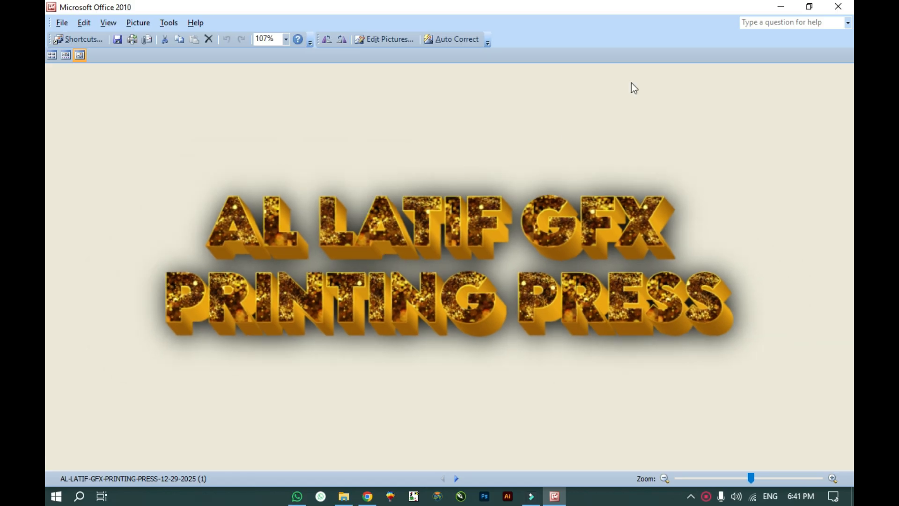
click(838, 7)
double_click(295, 181)
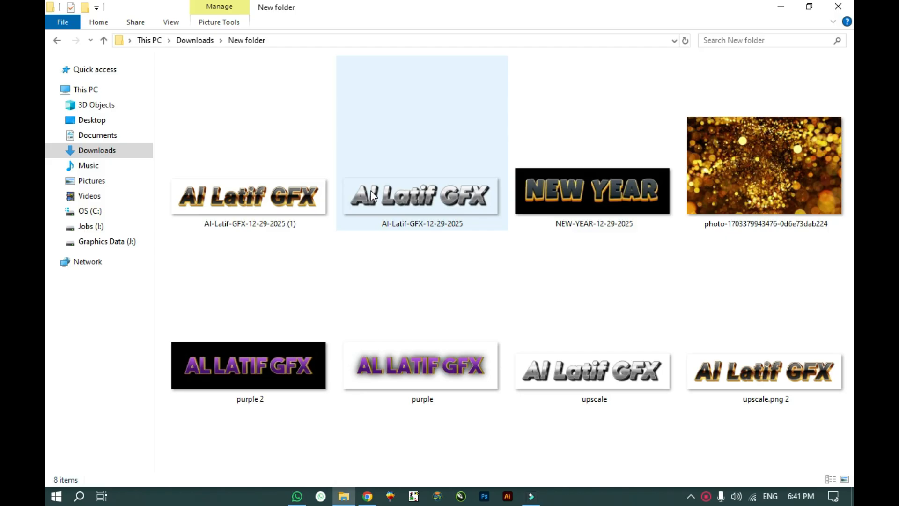
Step: Open the original Al Latif GFX image and its upscale, snapped to the left and right halves
double_click(406, 210)
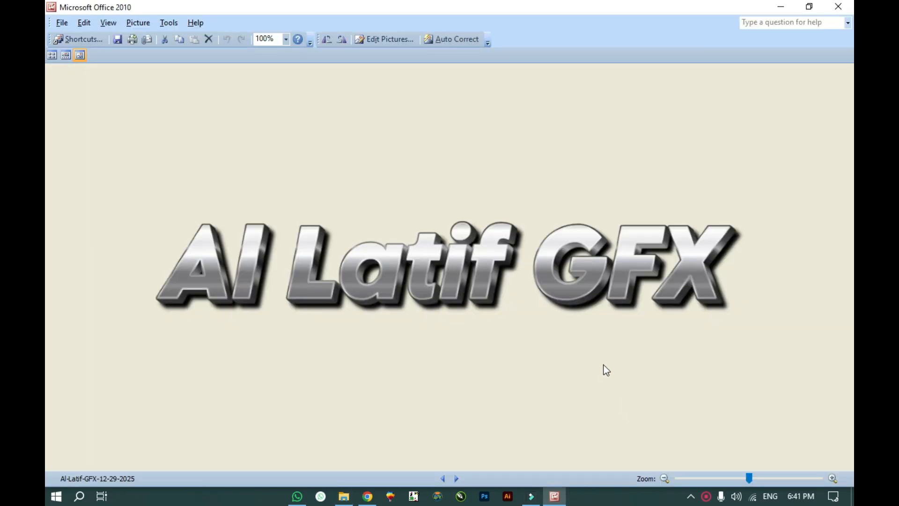
key(super+Left)
double_click(613, 361)
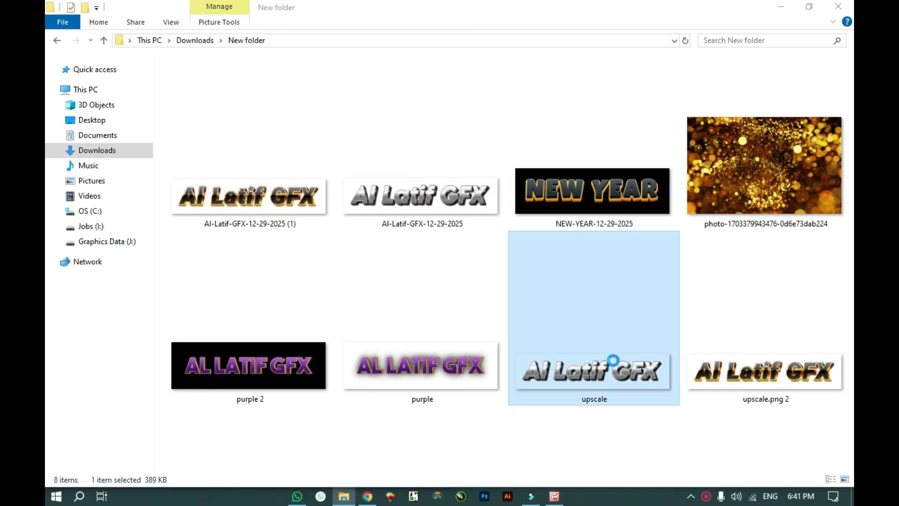
key(super+Right)
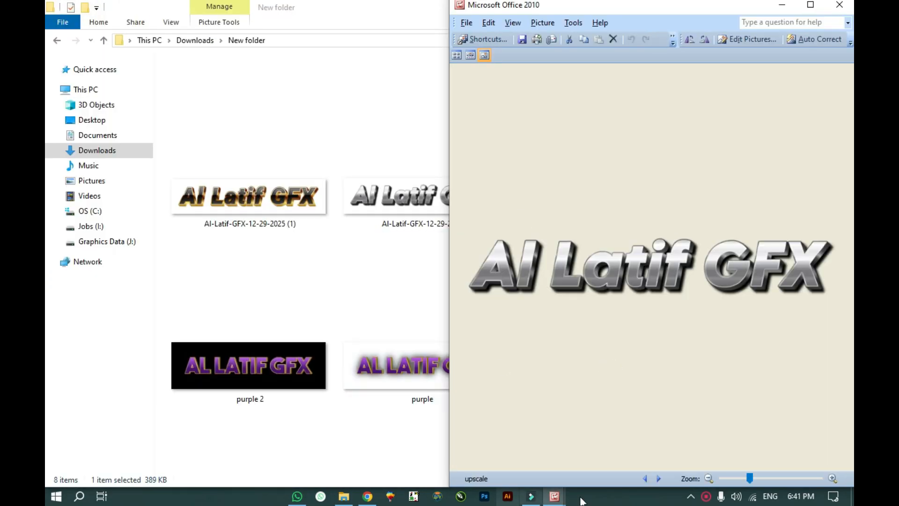
Step: Zoom in on both images to compare the original against the upscale
mouse_move(554, 496)
click(496, 465)
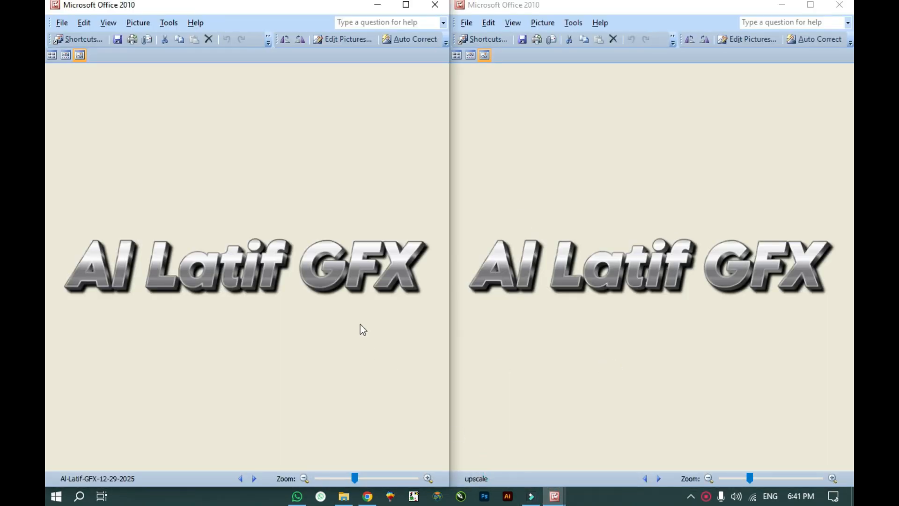
scroll(259, 279, up, 5)
click(263, 265)
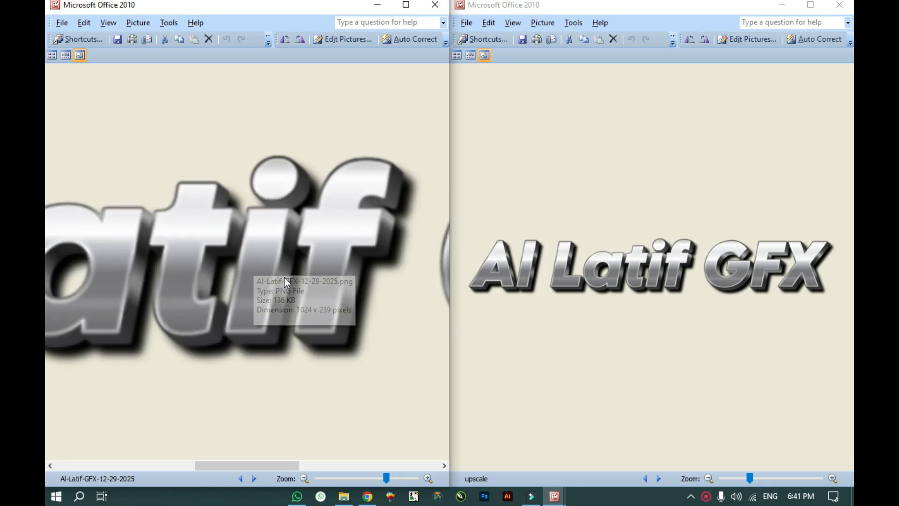
scroll(269, 227, up, 2)
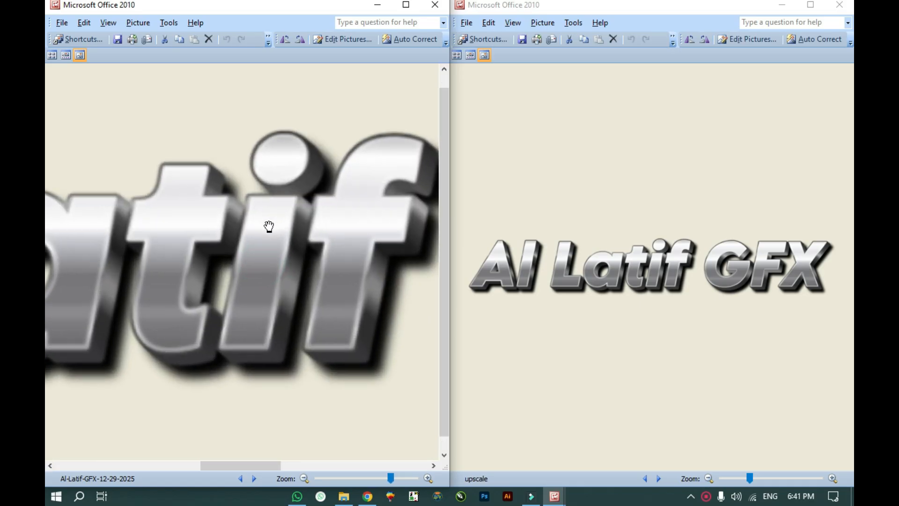
scroll(689, 266, up, 3)
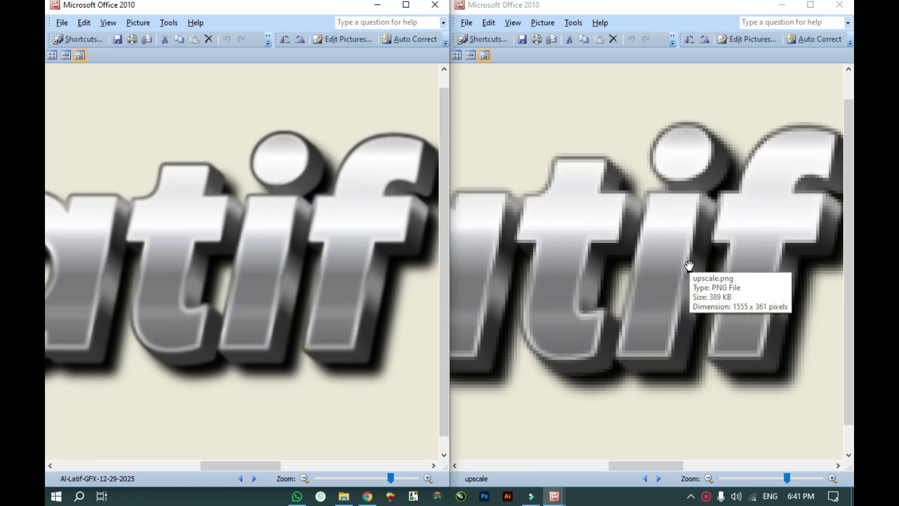
click(683, 303)
mouse_move(682, 305)
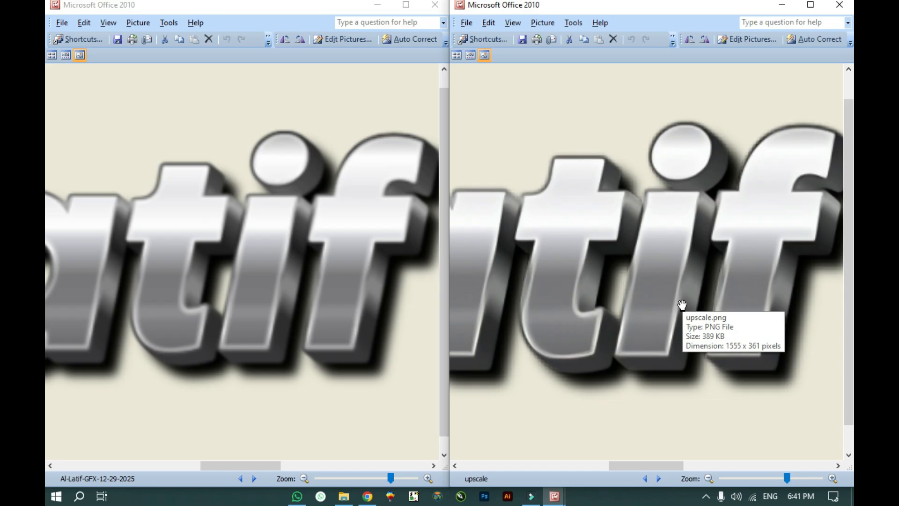
Step: Close both image windows and minimize Explorer to return to TextStudio
click(435, 5)
click(839, 5)
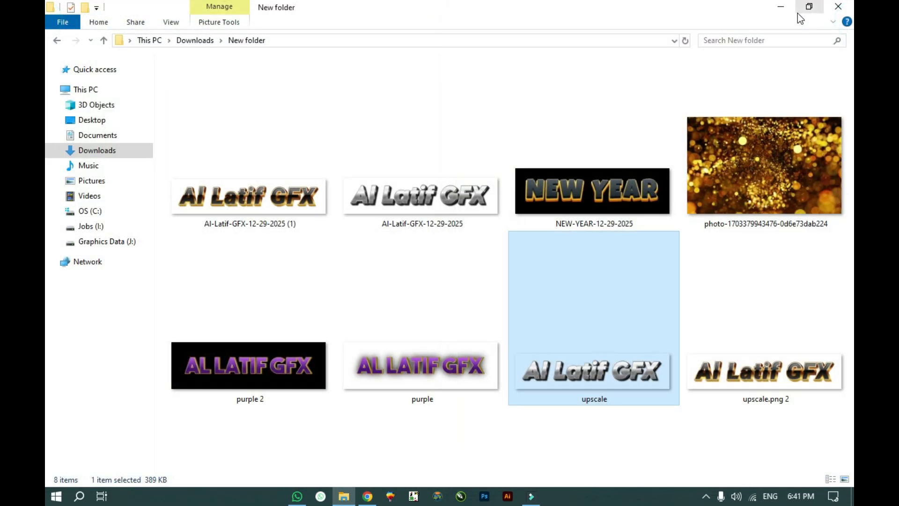
click(797, 14)
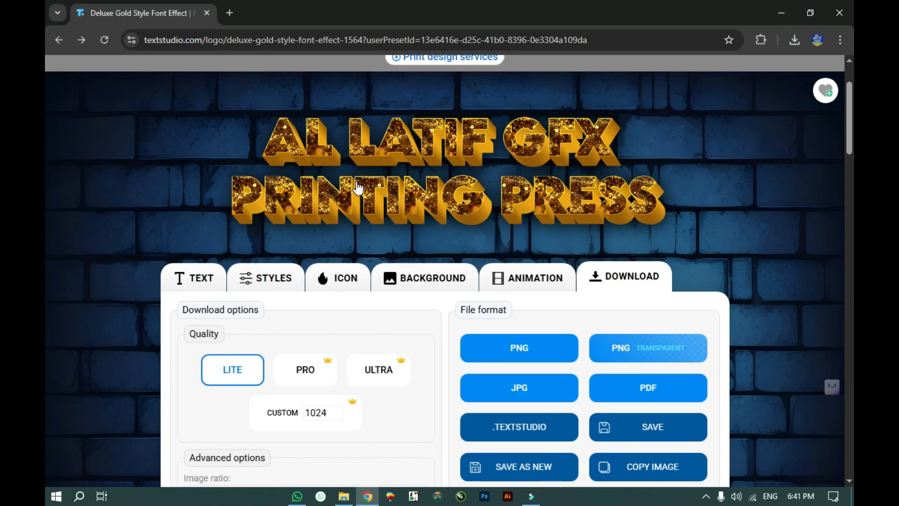
scroll(358, 188, up, 1)
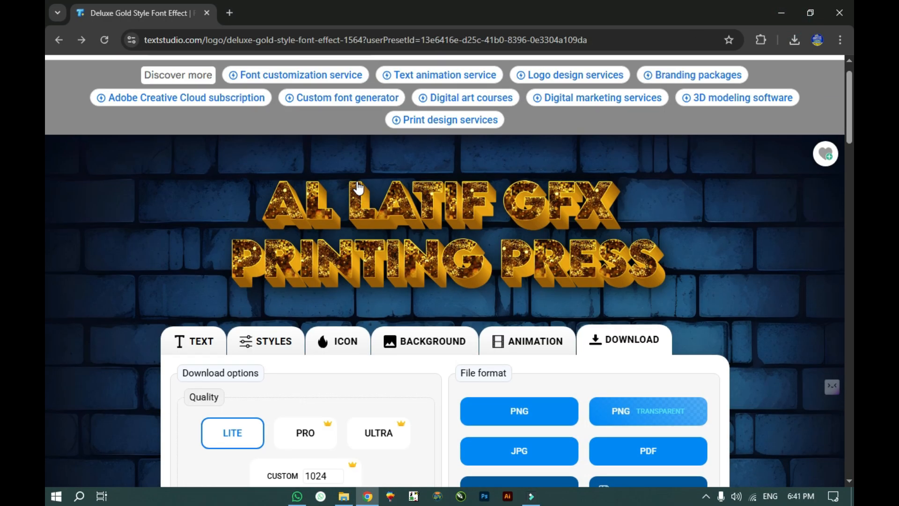